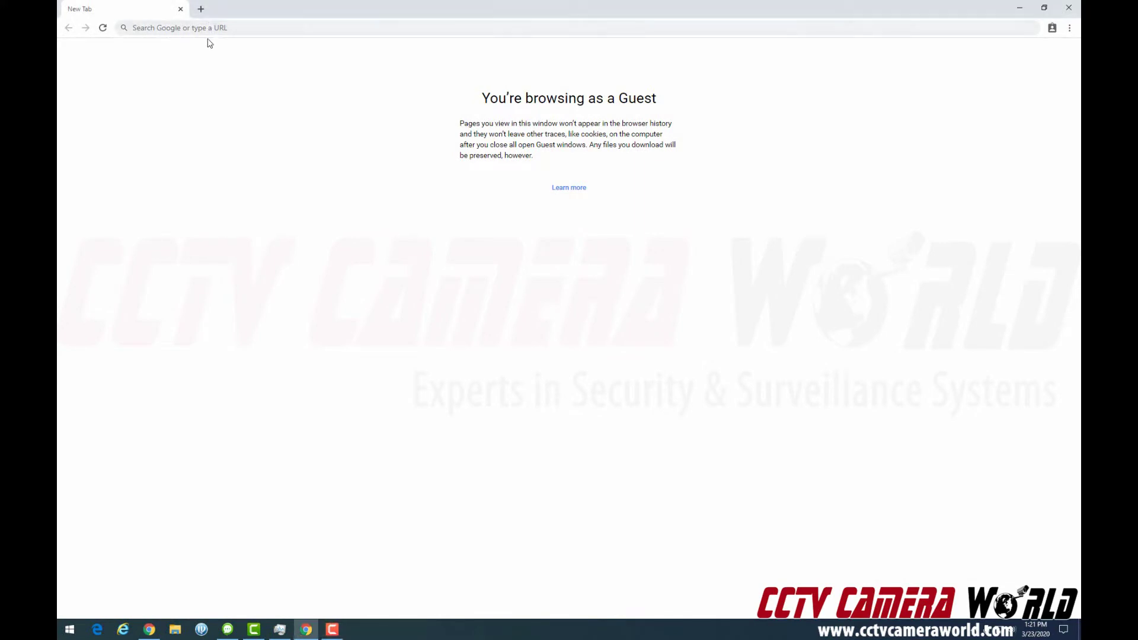
# - Load the camera's web interface at 192.168.1.110 in Chrome
pyautogui.click(211, 29)
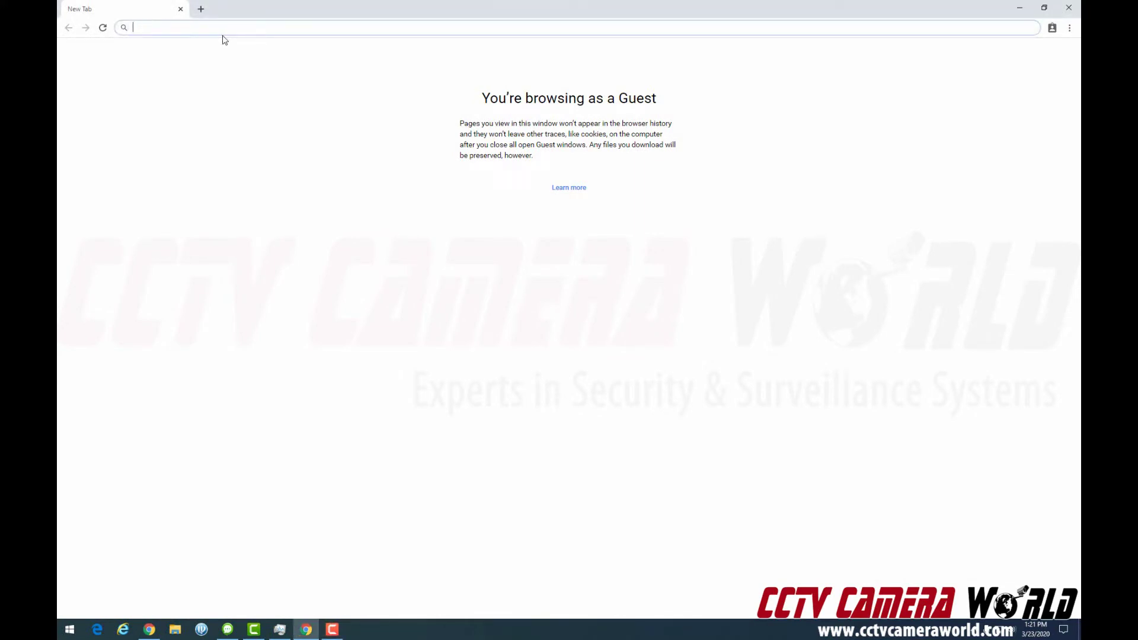
pyautogui.write('192.1')
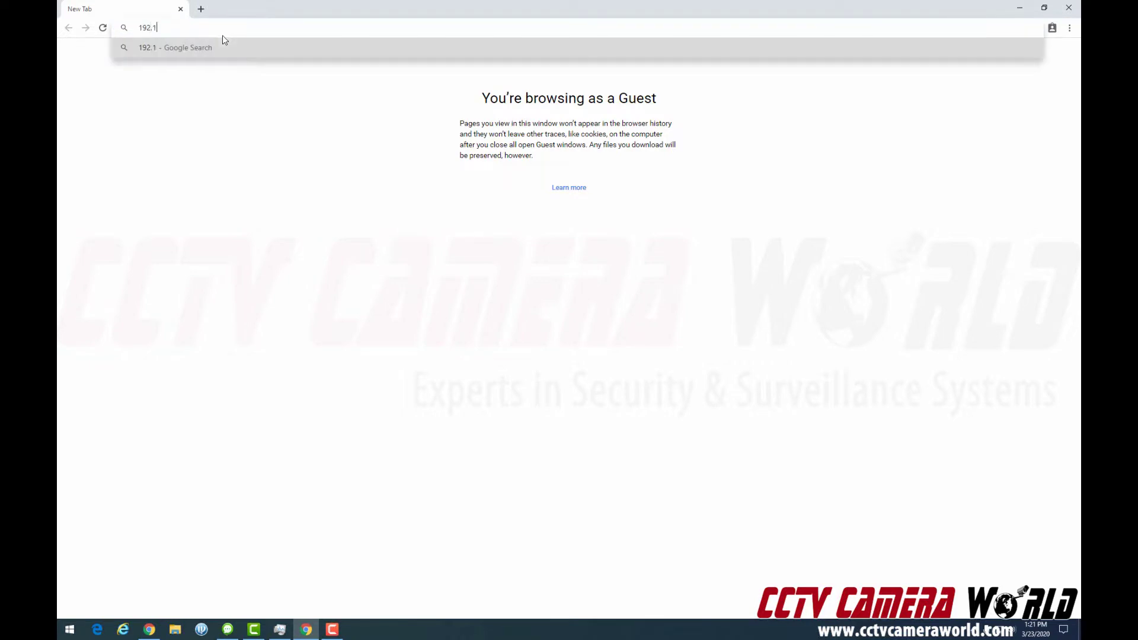
pyautogui.write('68.1.110')
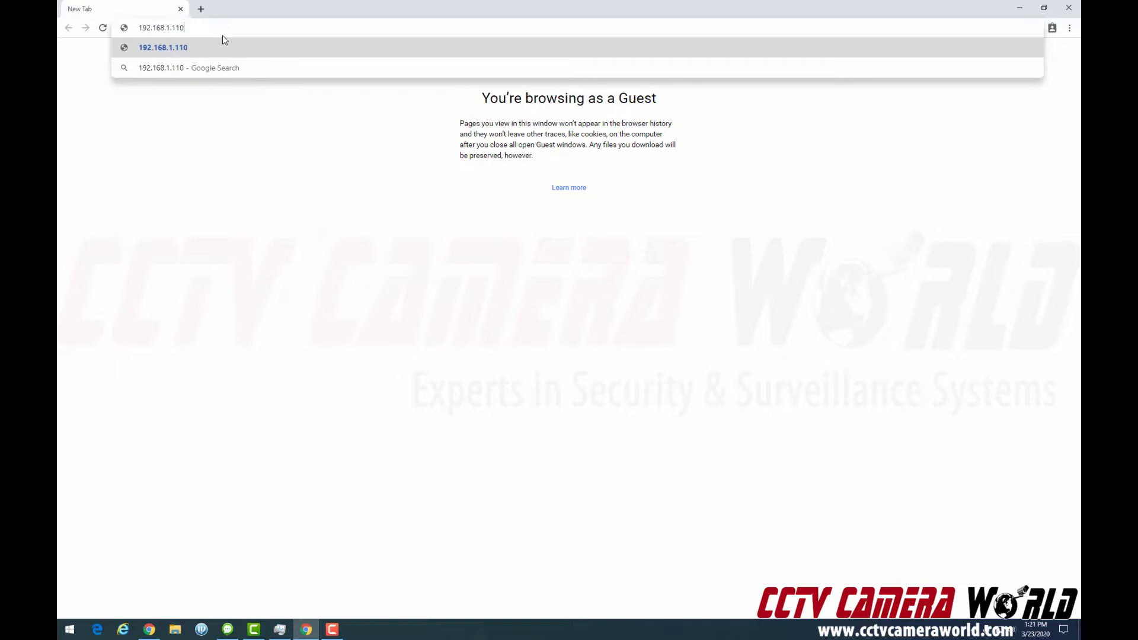
pyautogui.press('Return')
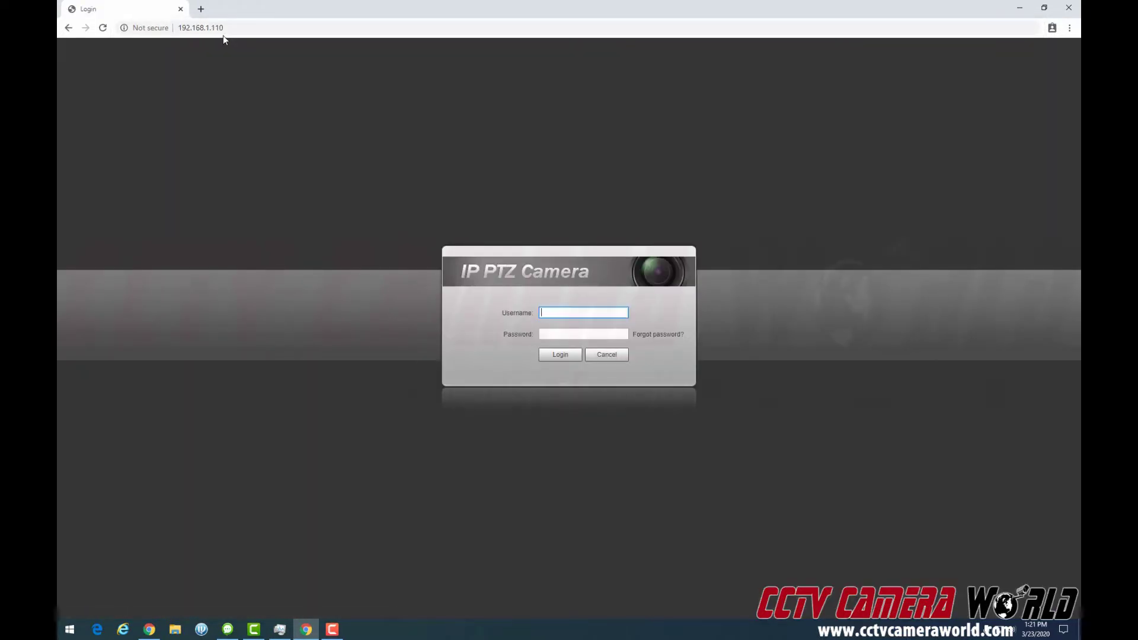
# - Enter the username admin and move on to the password field
pyautogui.write('admin')
pyautogui.press('Tab')
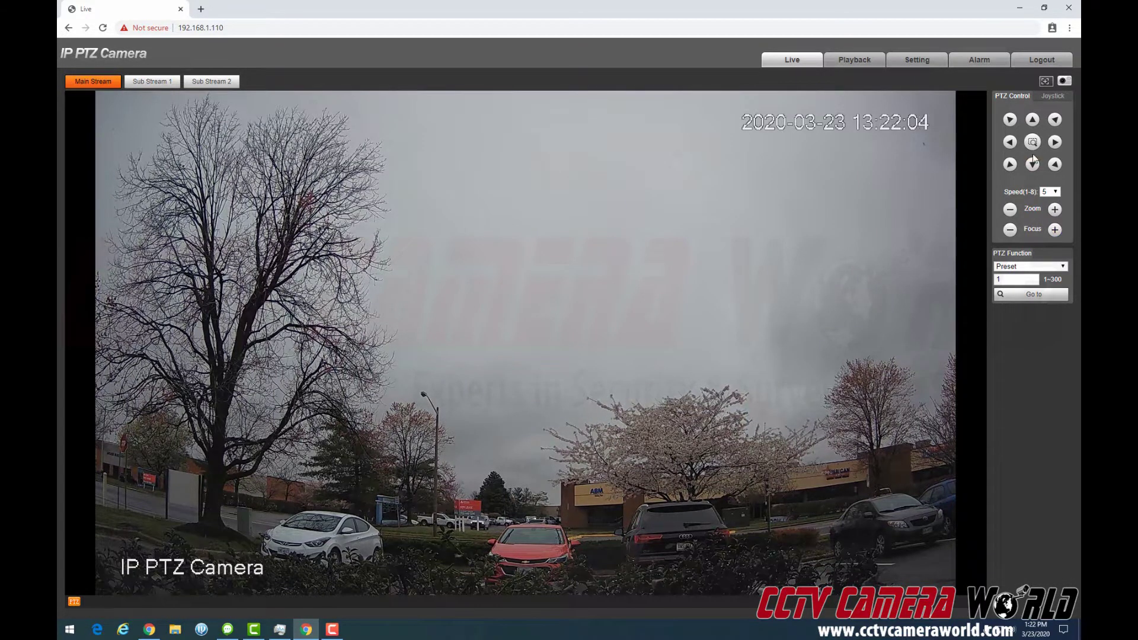
# - Pan, zoom in and tilt the camera onto the blossoming tree and cars, then go to preset 1
pyautogui.click(1056, 143)
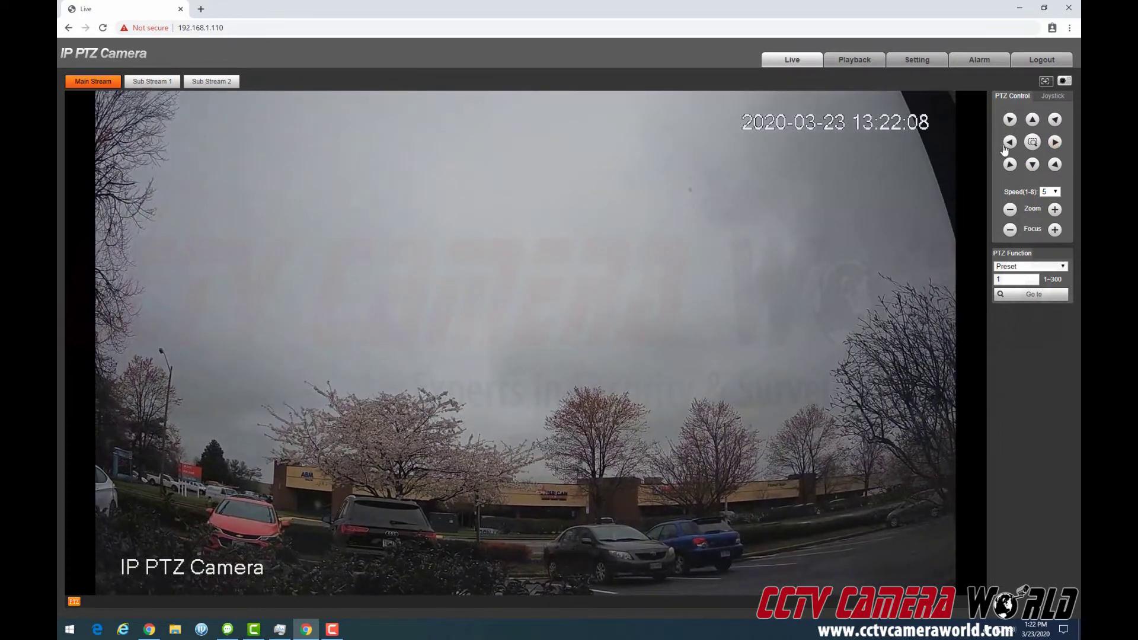
pyautogui.click(1010, 143)
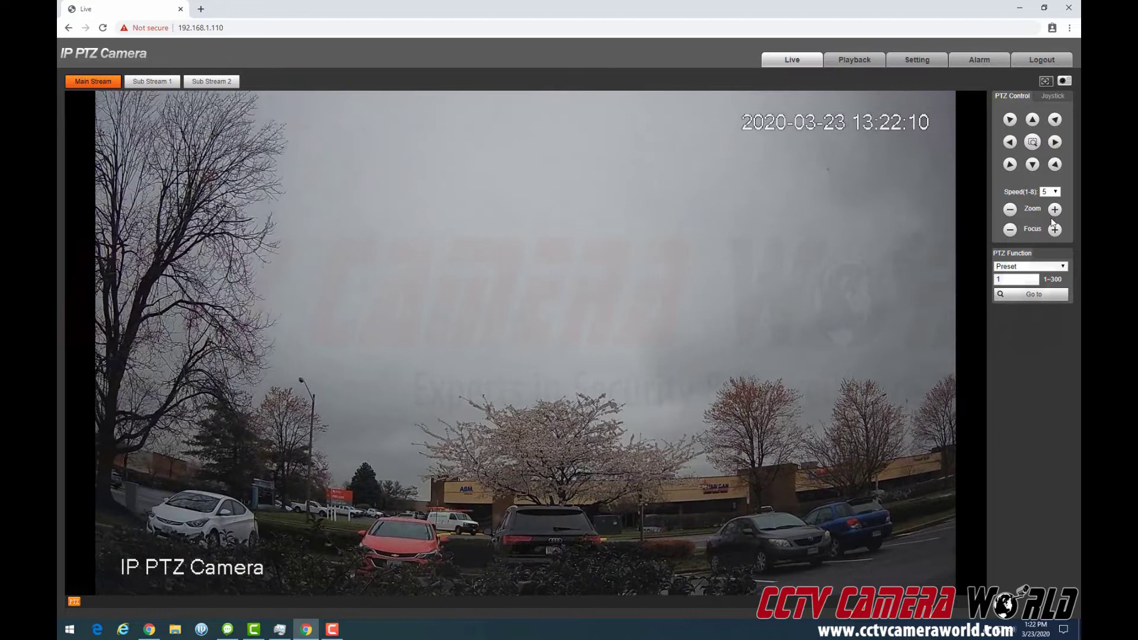
pyautogui.click(1054, 211)
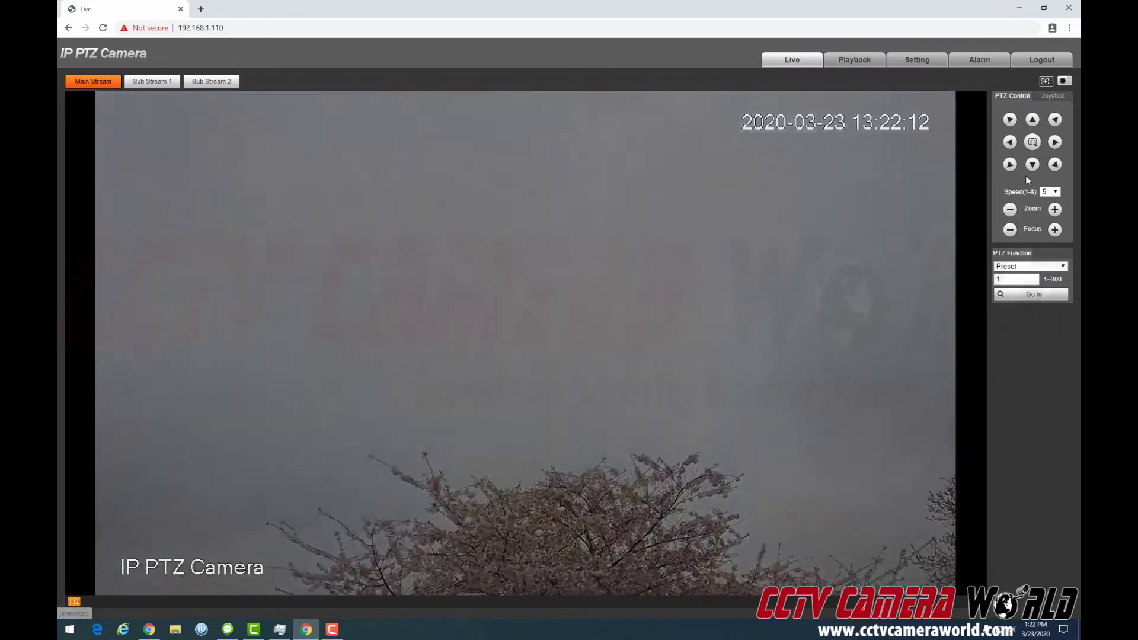
pyautogui.click(1032, 165)
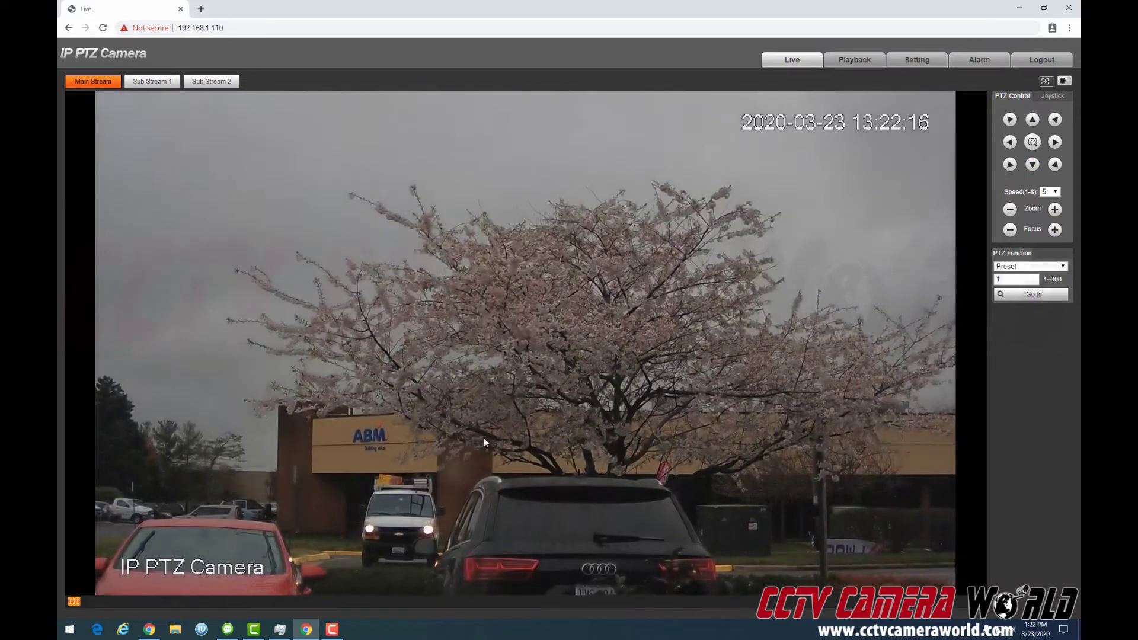
pyautogui.click(1032, 166)
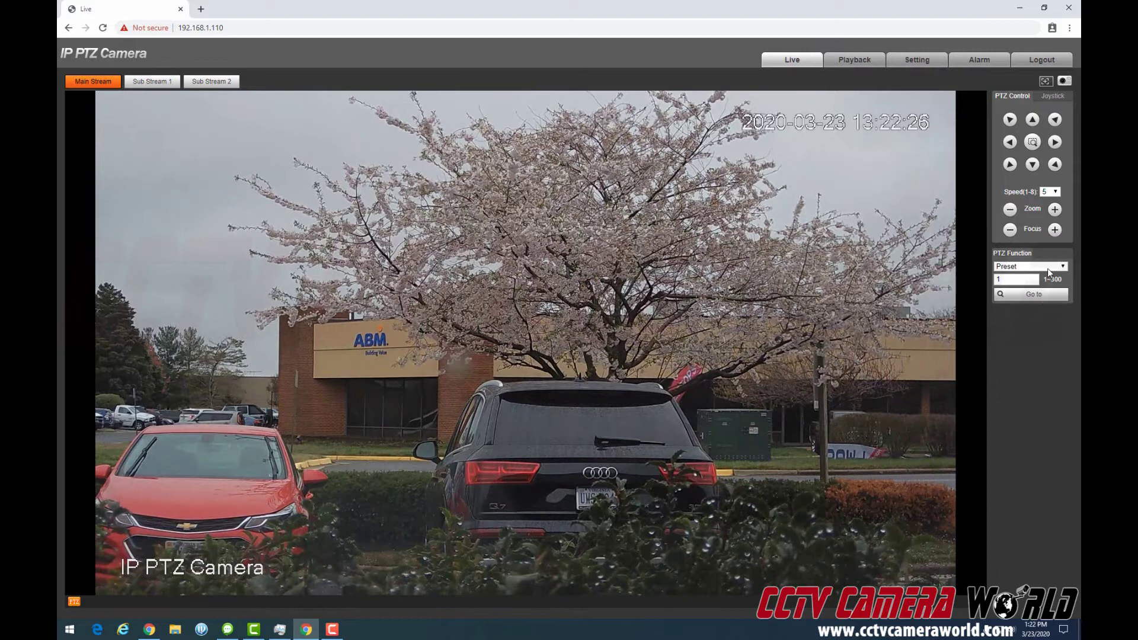
pyautogui.click(1031, 294)
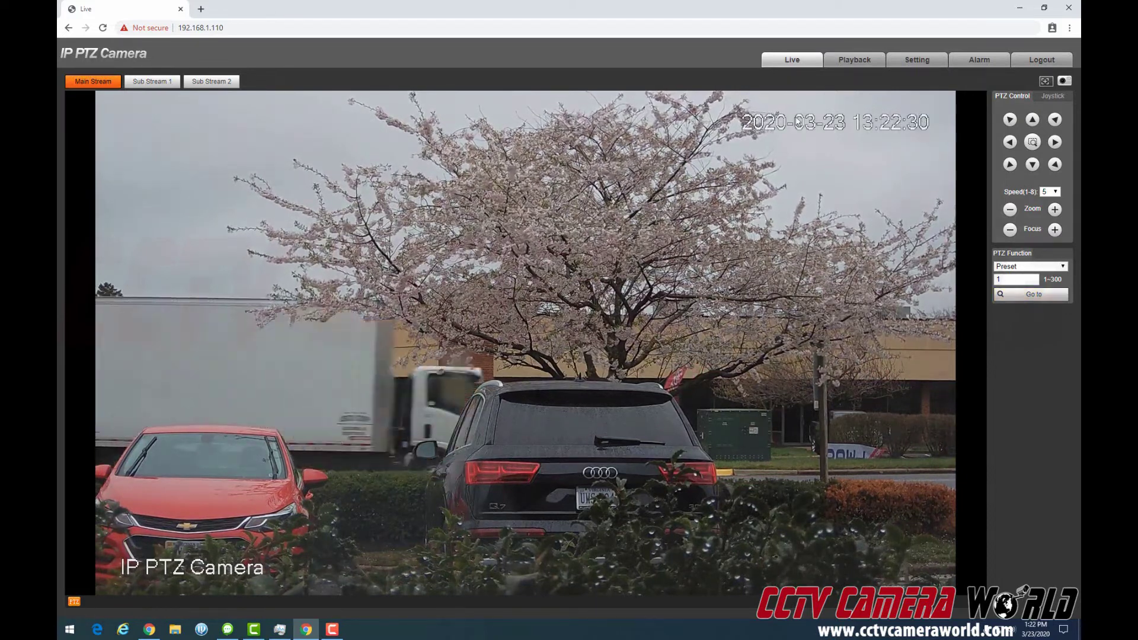
# - Open the Setting pages and go to PTZ > Function to show the preset list
pyautogui.click(919, 59)
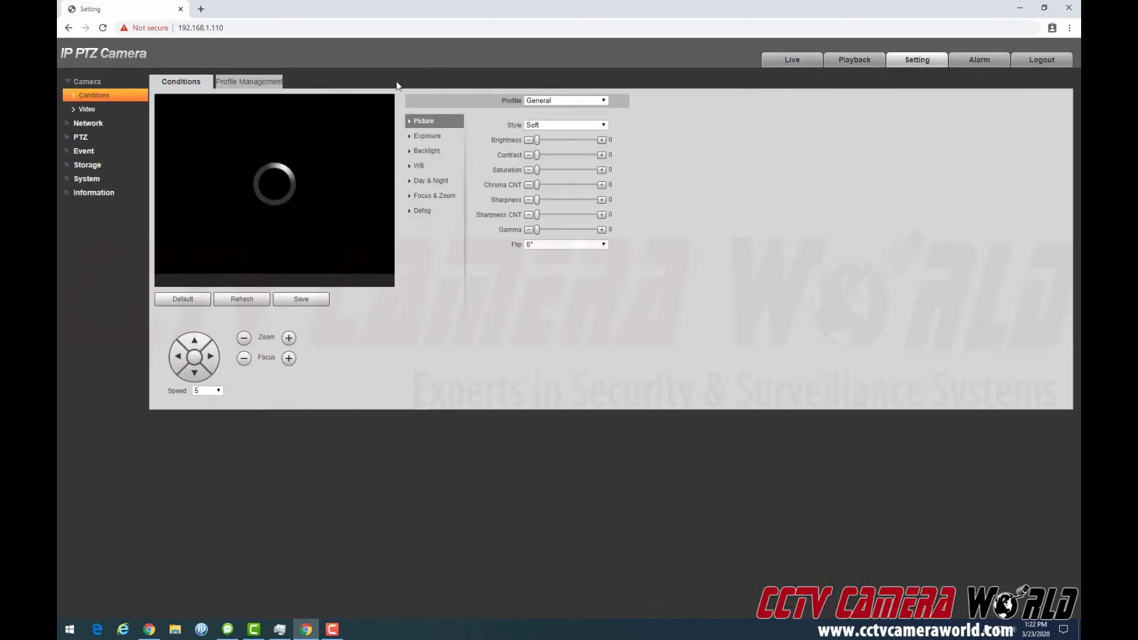
pyautogui.click(82, 137)
pyautogui.click(91, 124)
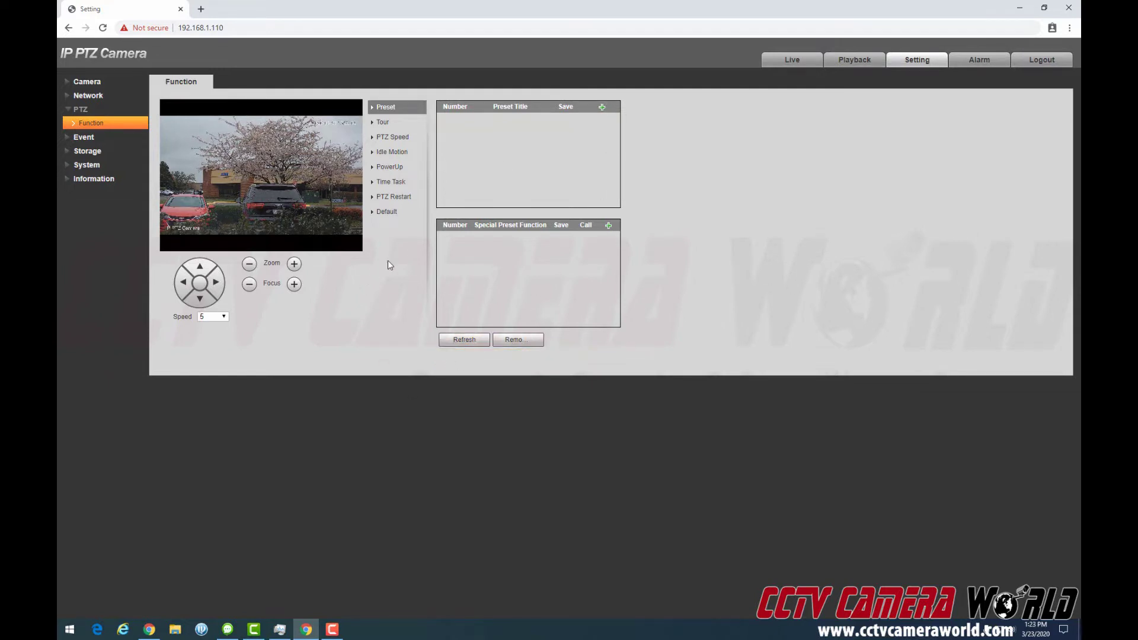
# - Add and save Preset1, then zoom out to a wider view and pan left
pyautogui.click(602, 108)
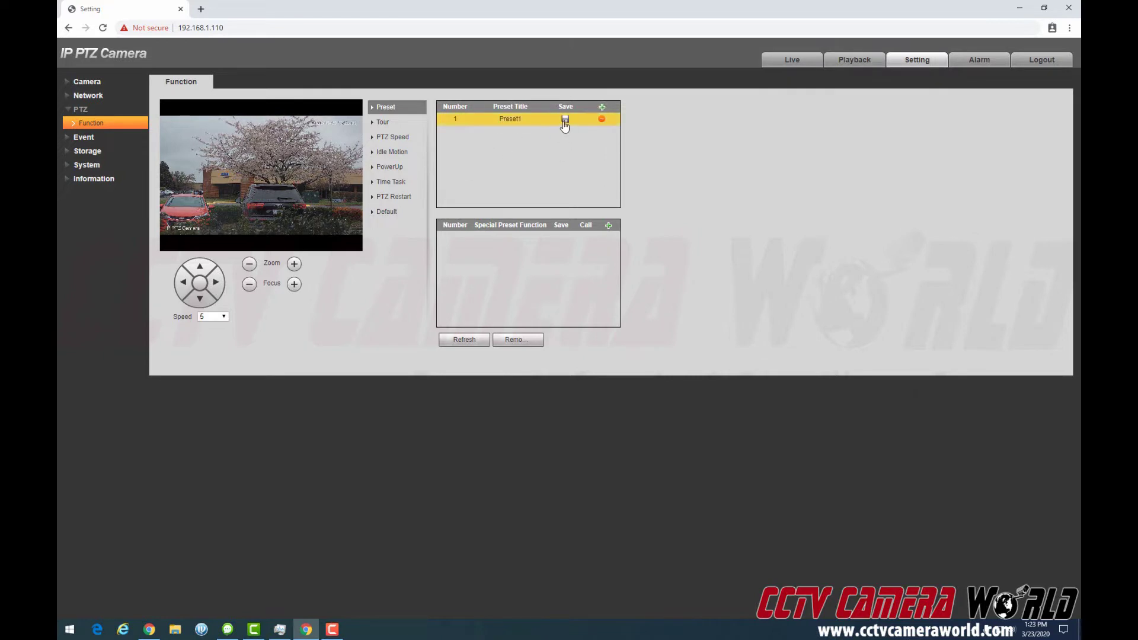
pyautogui.click(565, 119)
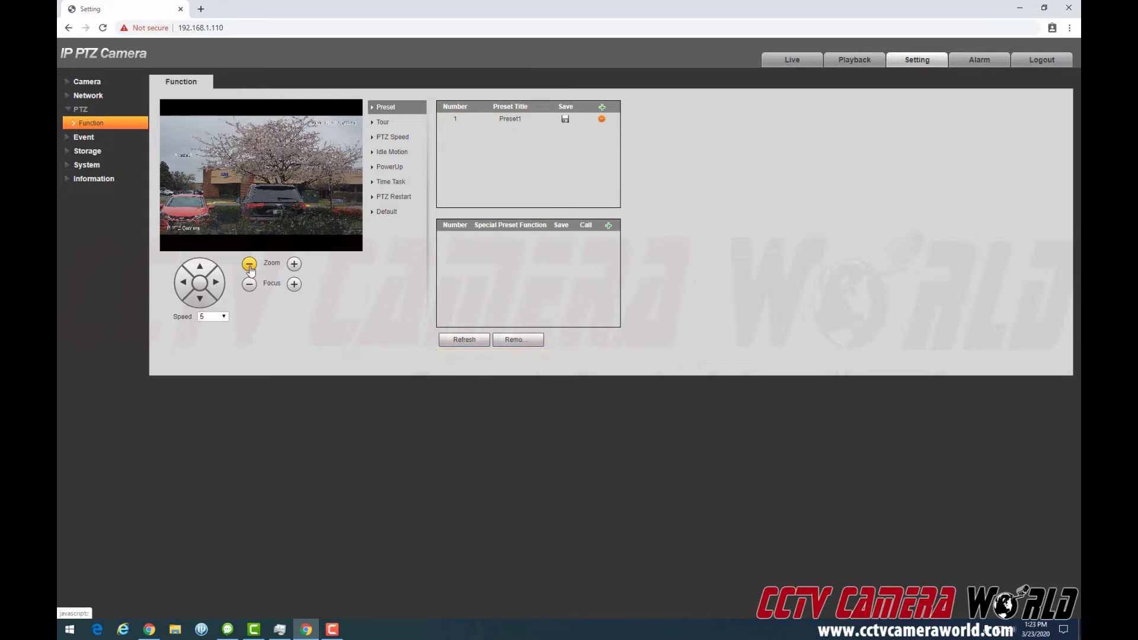
pyautogui.click(250, 267)
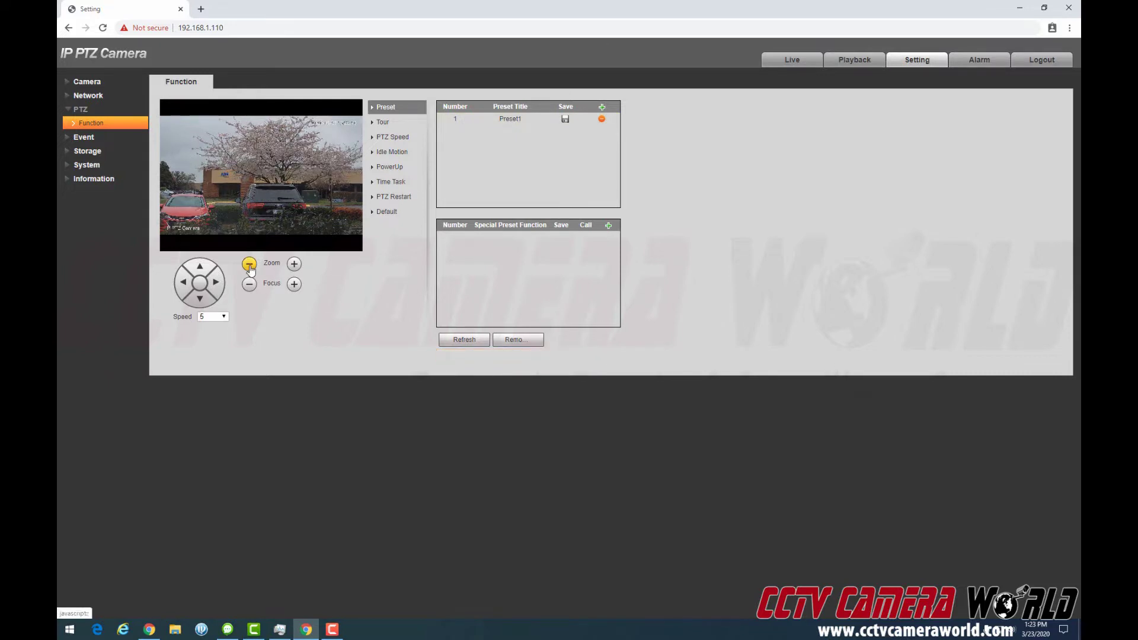
pyautogui.click(294, 265)
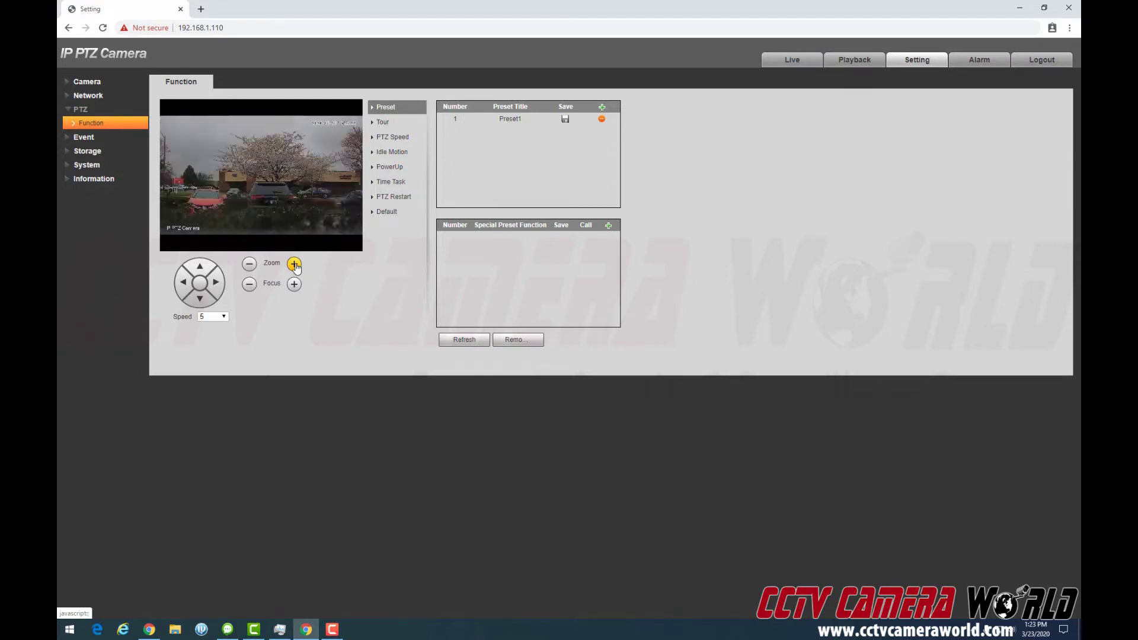
pyautogui.click(249, 266)
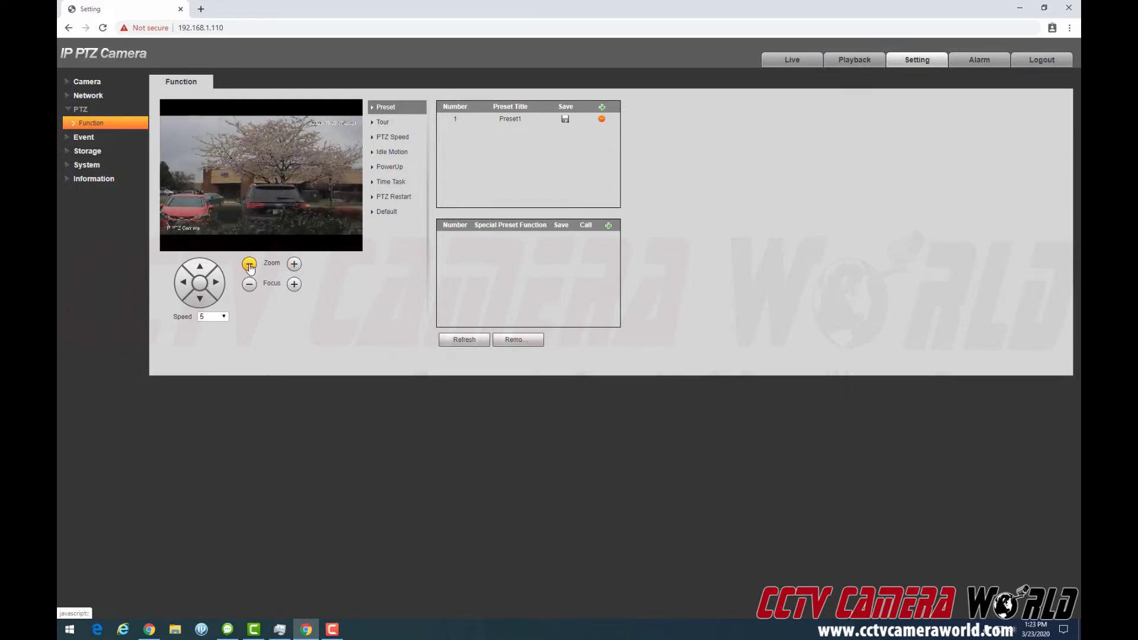
pyautogui.click(183, 284)
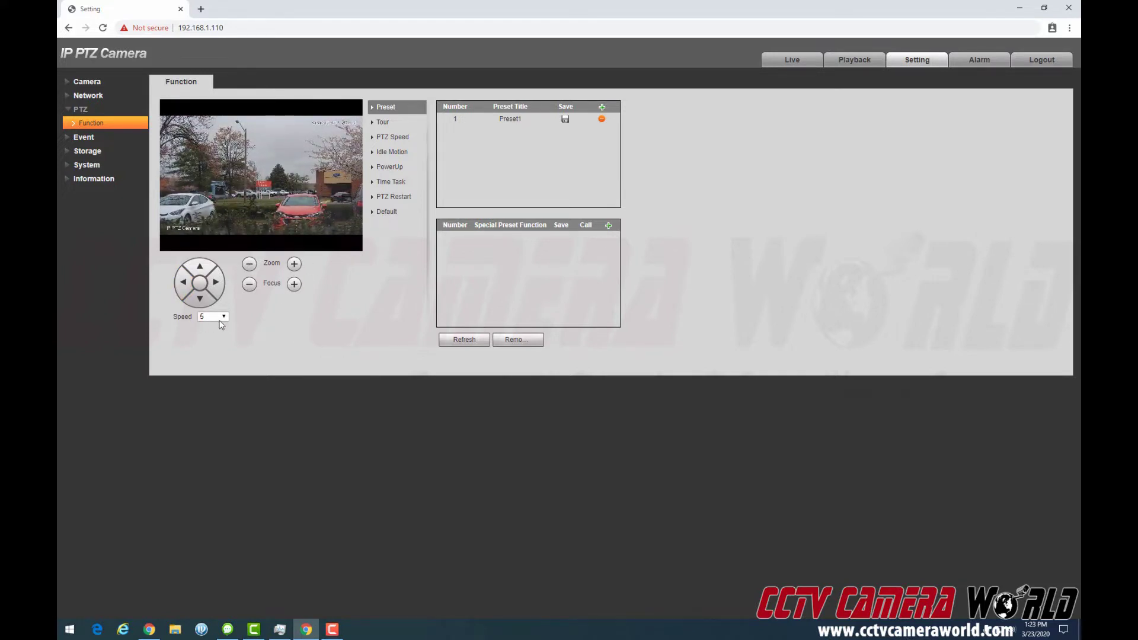
# - At PTZ speed 1, fine-tune the view onto the cars, then restore speed 5 and pan left
pyautogui.click(218, 318)
pyautogui.click(211, 326)
pyautogui.click(219, 289)
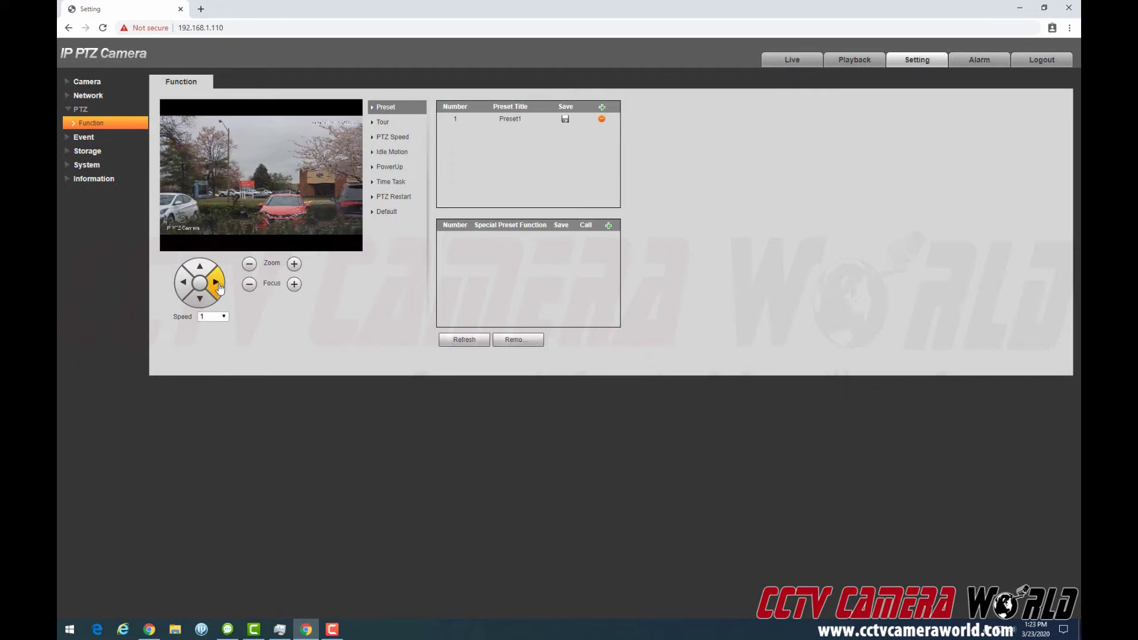
pyautogui.click(187, 289)
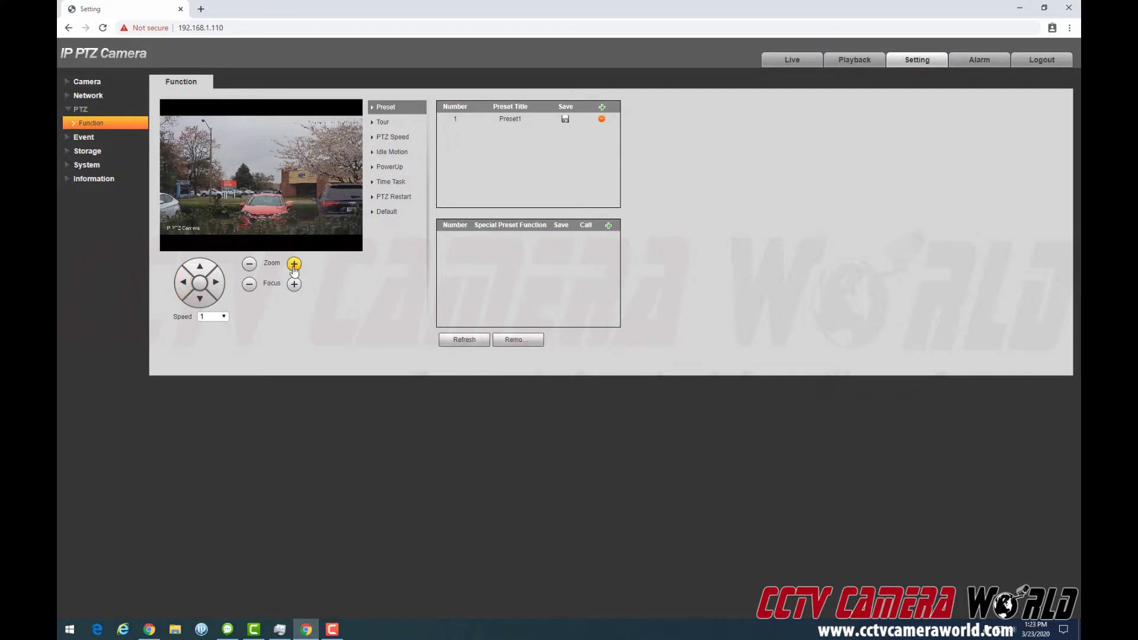
pyautogui.click(294, 266)
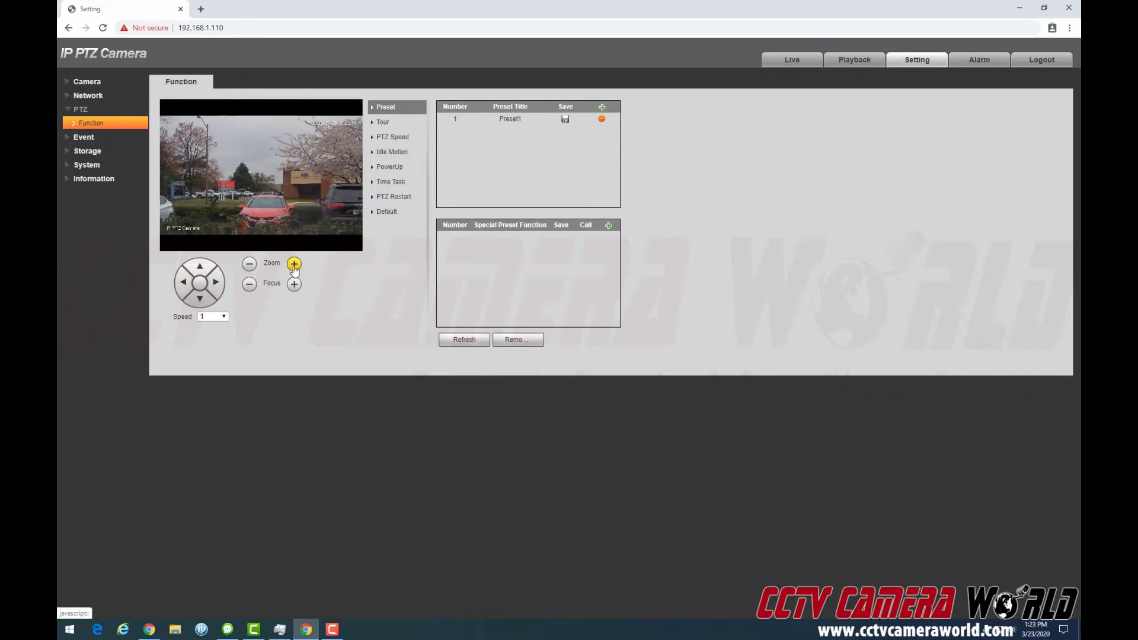
pyautogui.click(218, 319)
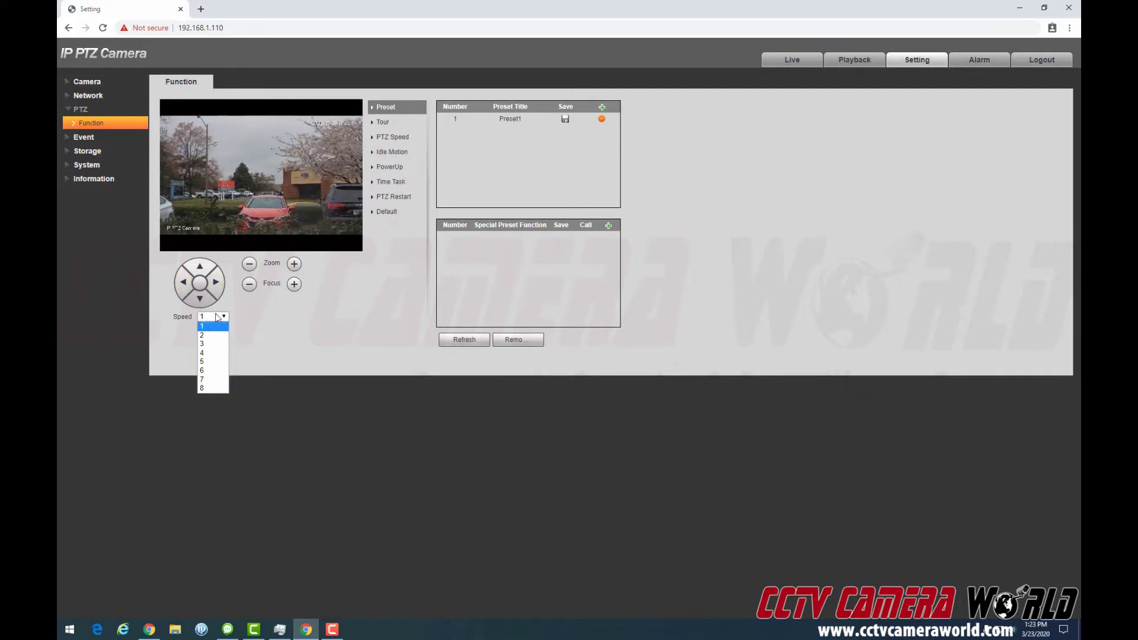
pyautogui.click(213, 363)
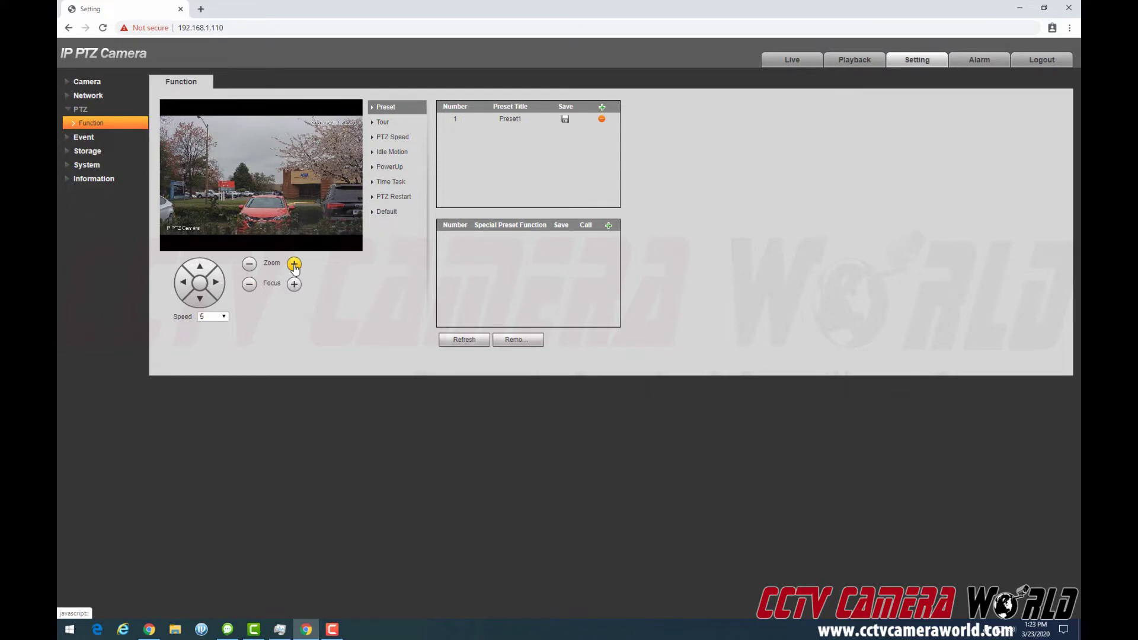
pyautogui.click(182, 287)
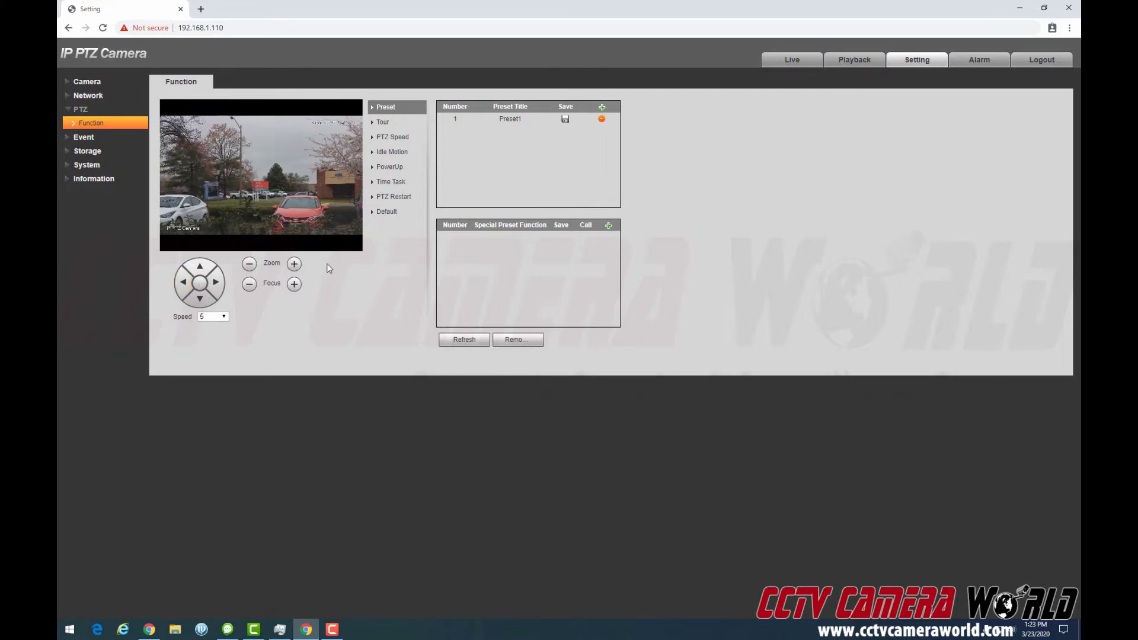
# - Add and save Preset2, zoom out, add Preset3, and pan the view right
pyautogui.click(603, 110)
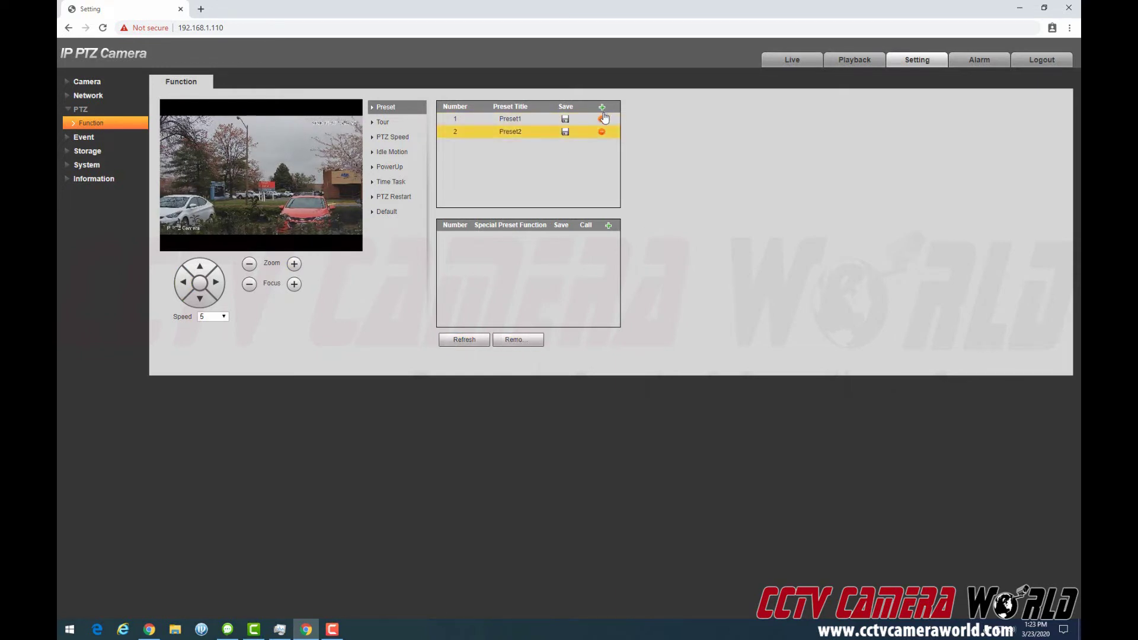
pyautogui.click(572, 138)
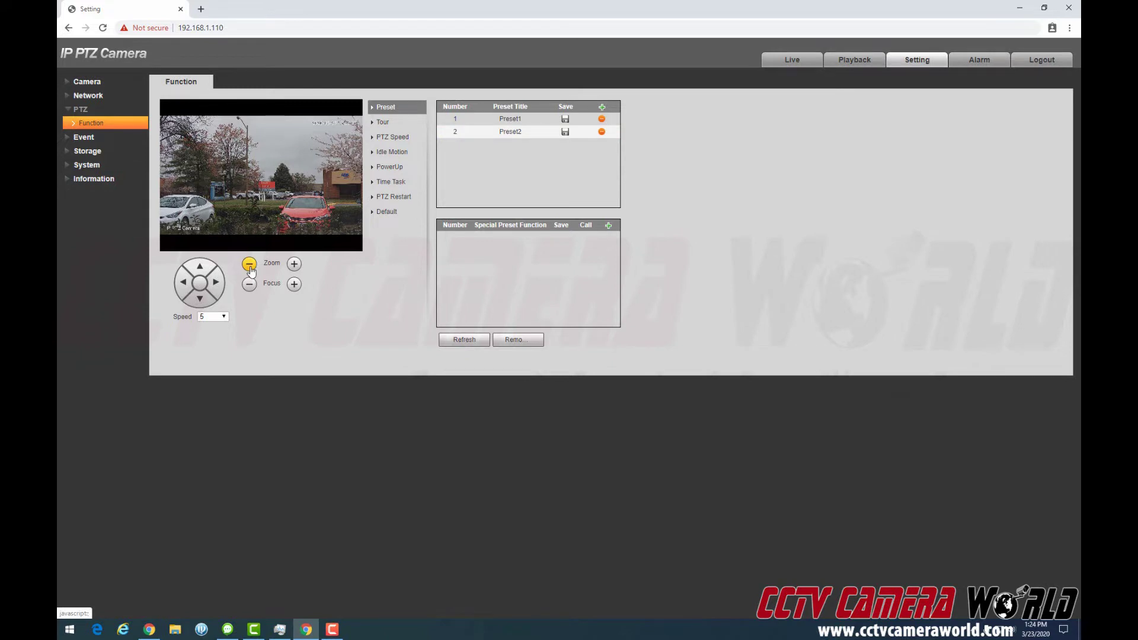
pyautogui.click(249, 265)
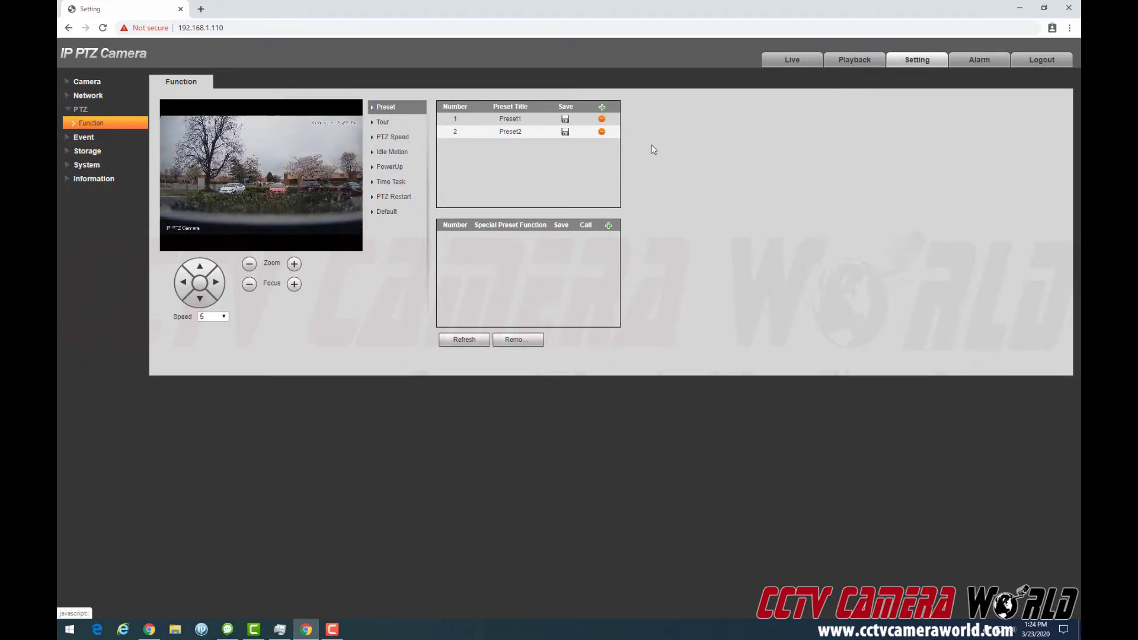
pyautogui.click(601, 106)
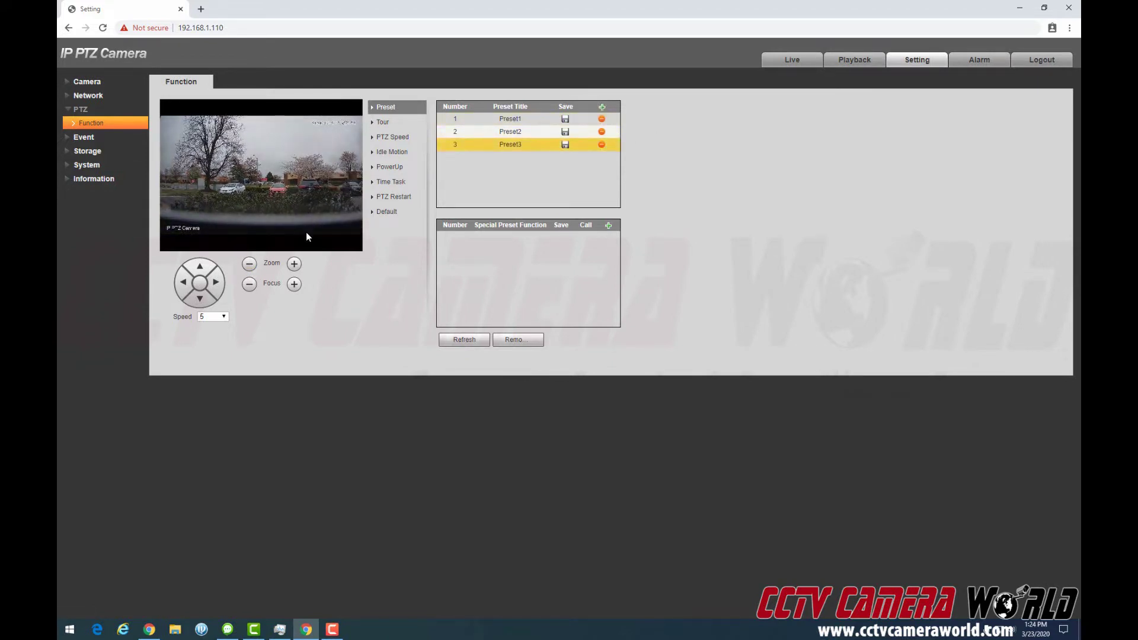
pyautogui.click(220, 284)
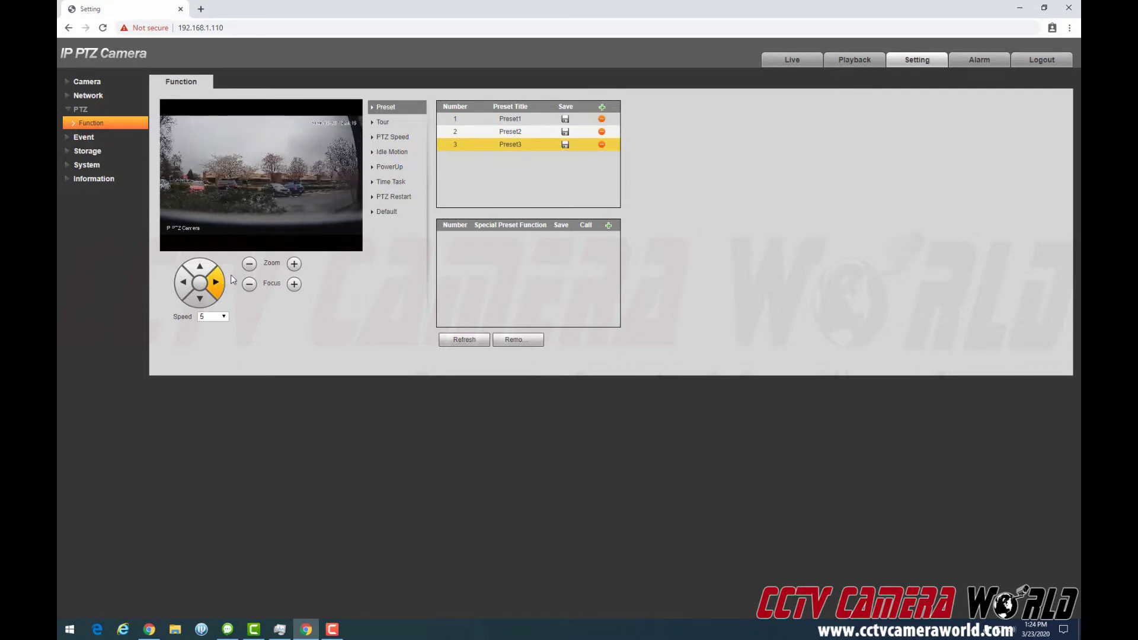
pyautogui.moveTo(294, 265); pyautogui.dragTo(296, 268)
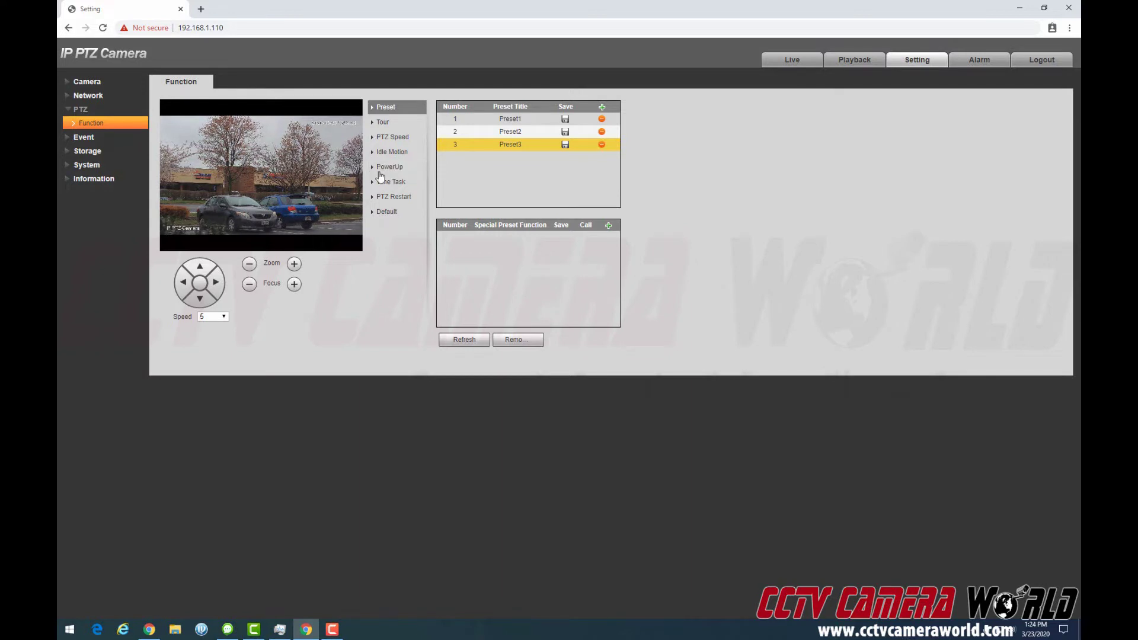
# - Add Preset4 as the fourth entry in the preset list at the current camera position
pyautogui.click(602, 107)
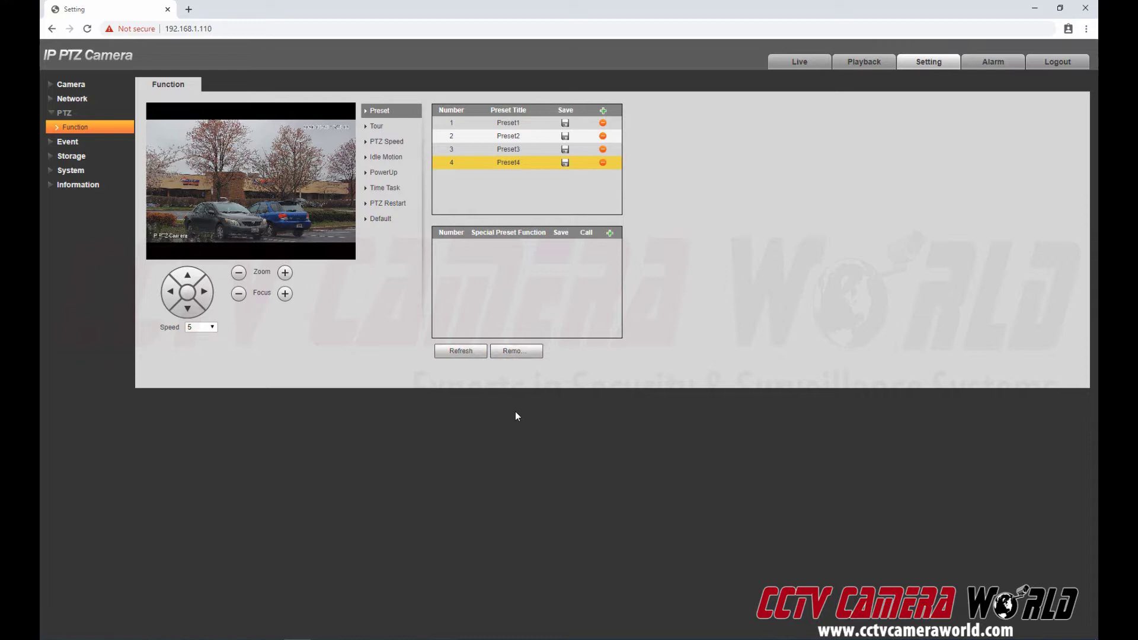
# - In the tour settings, delete Tour1 and Tour2 and create a fresh Tour1
pyautogui.click(395, 127)
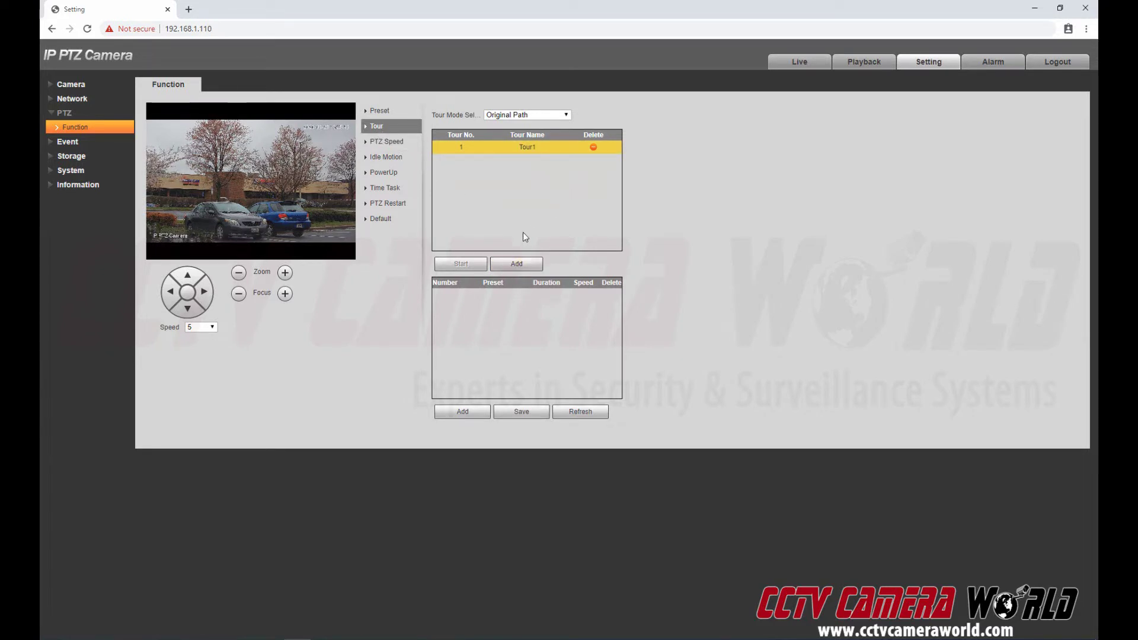
pyautogui.click(516, 264)
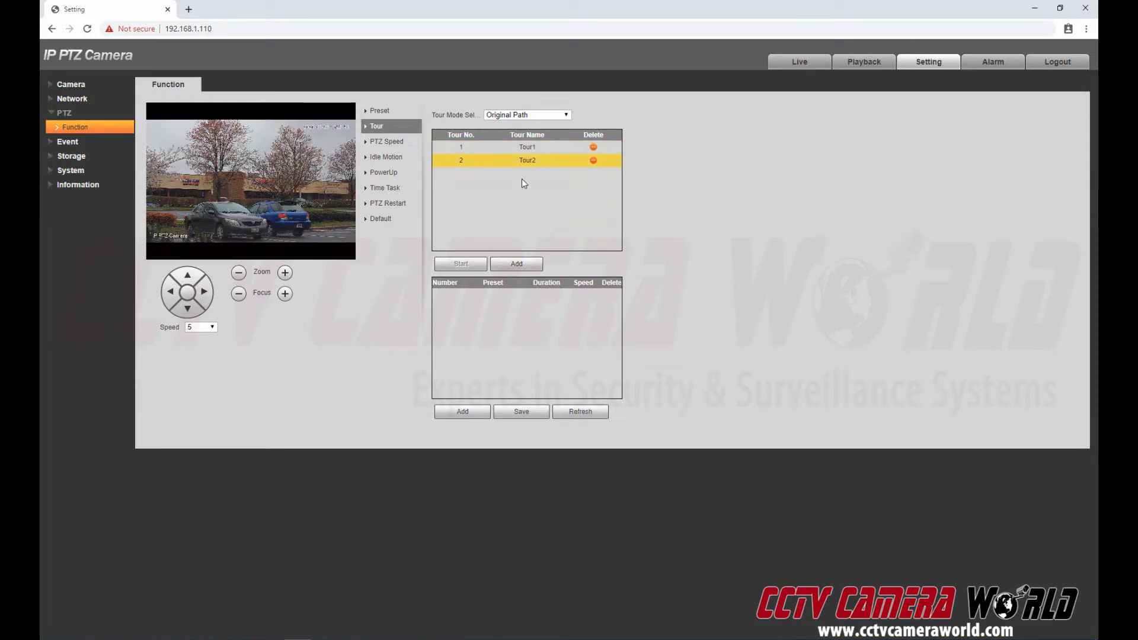
pyautogui.click(593, 161)
pyautogui.click(593, 147)
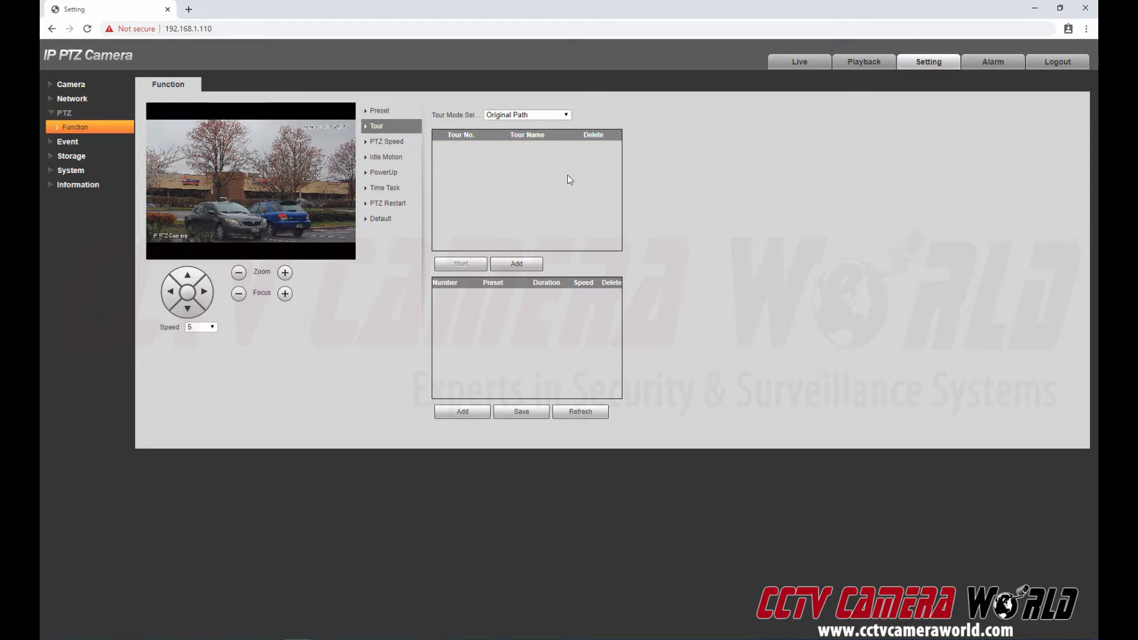
pyautogui.click(508, 264)
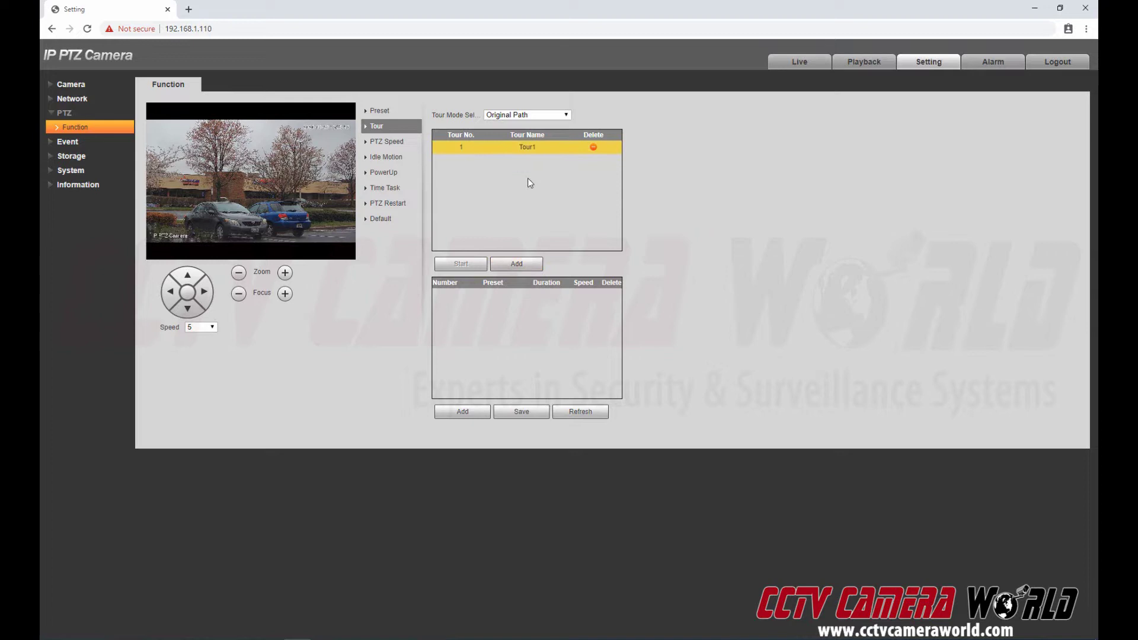
pyautogui.click(515, 219)
# - Add two stops to Tour1, setting the second stop to Preset2
pyautogui.click(466, 414)
pyautogui.click(492, 294)
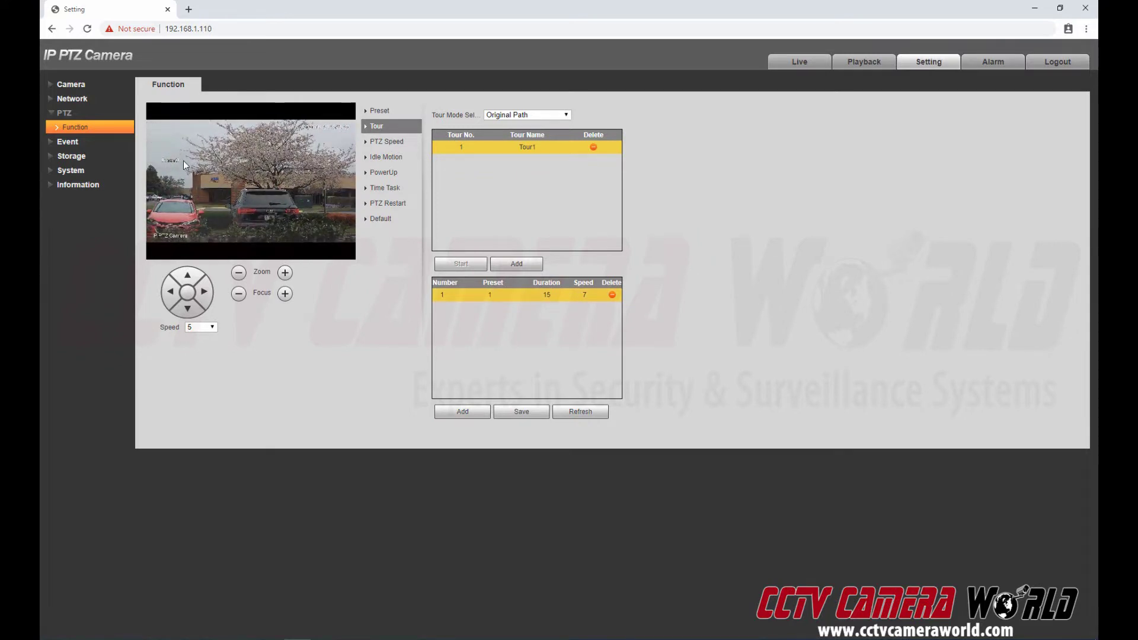
pyautogui.click(493, 296)
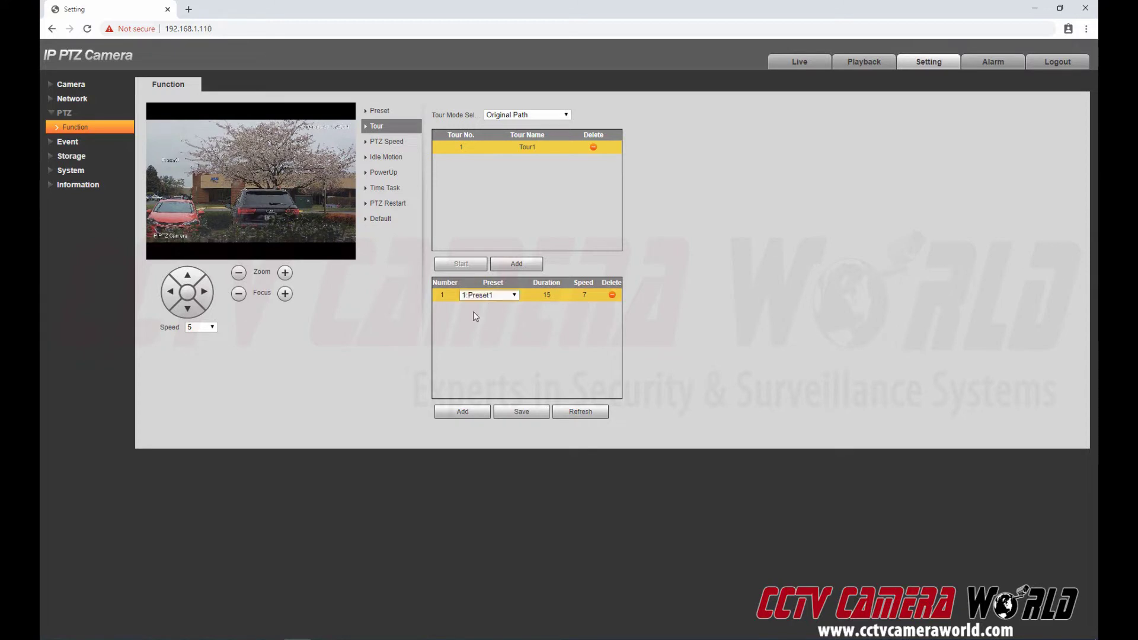
pyautogui.click(465, 411)
pyautogui.click(493, 308)
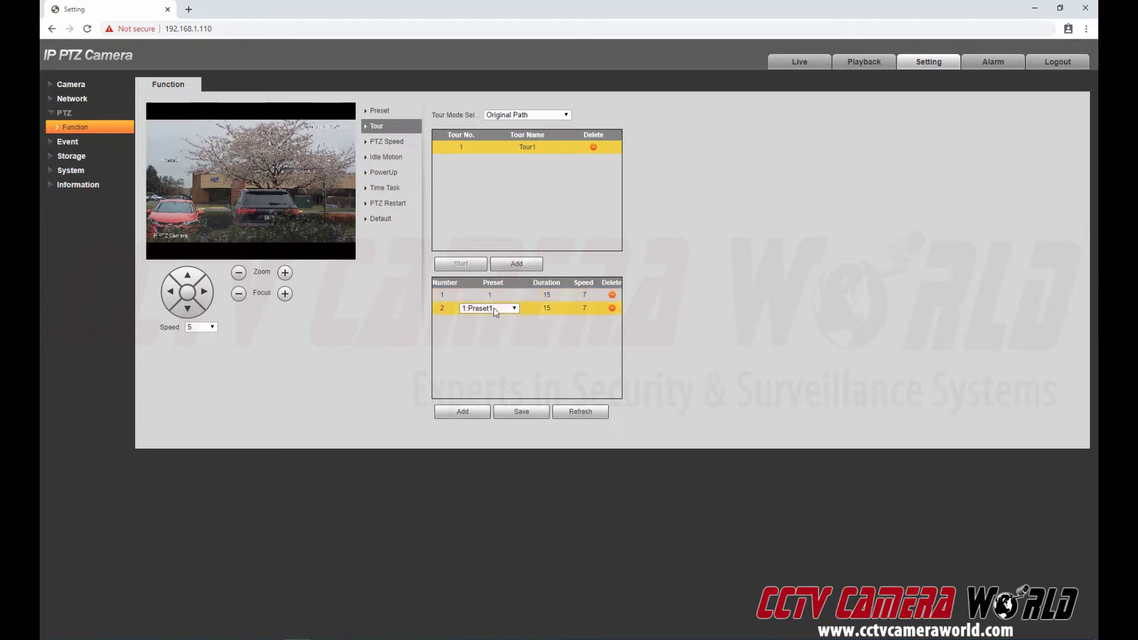
pyautogui.click(493, 307)
pyautogui.click(484, 328)
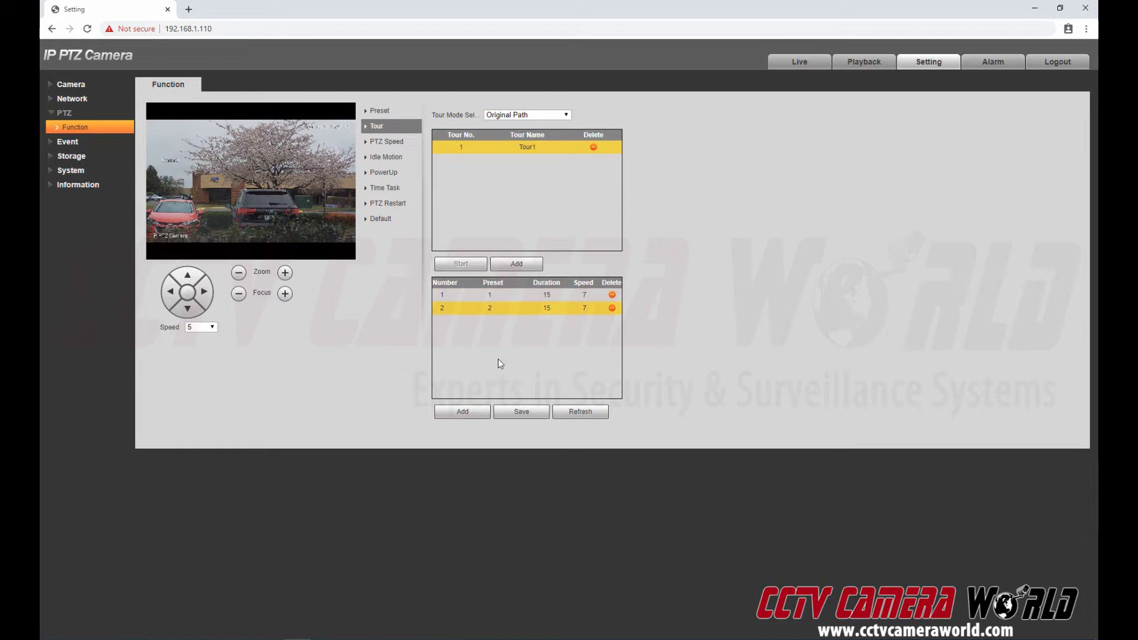
# - Add a third stop and set the stops to Preset2, Preset1 and Preset1, then return to presets
pyautogui.click(471, 411)
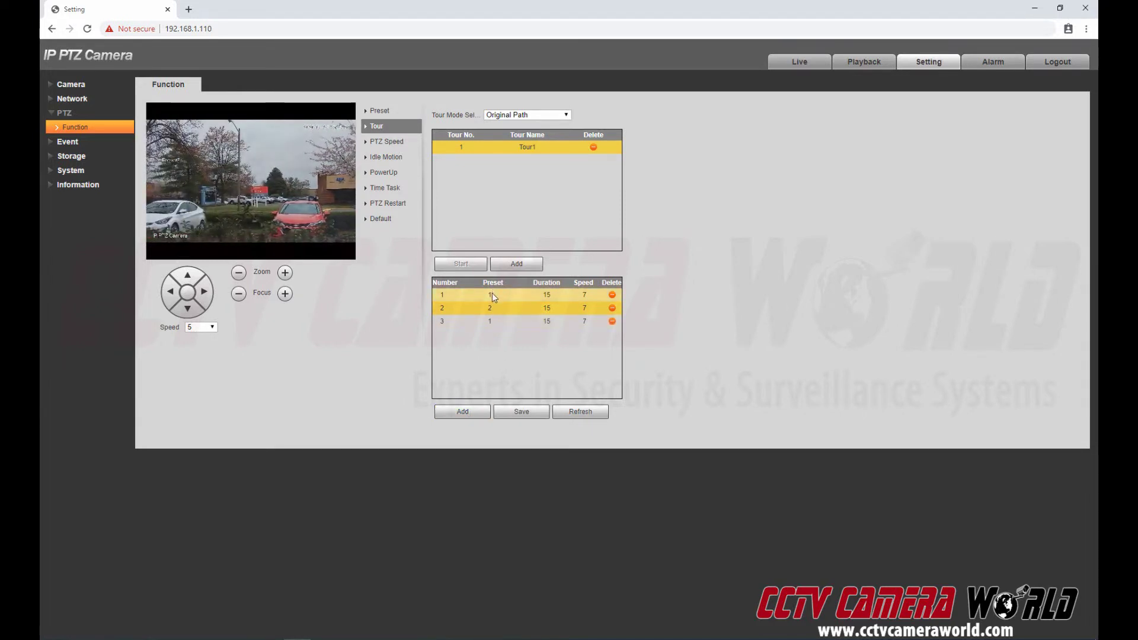
pyautogui.click(492, 292)
pyautogui.click(504, 296)
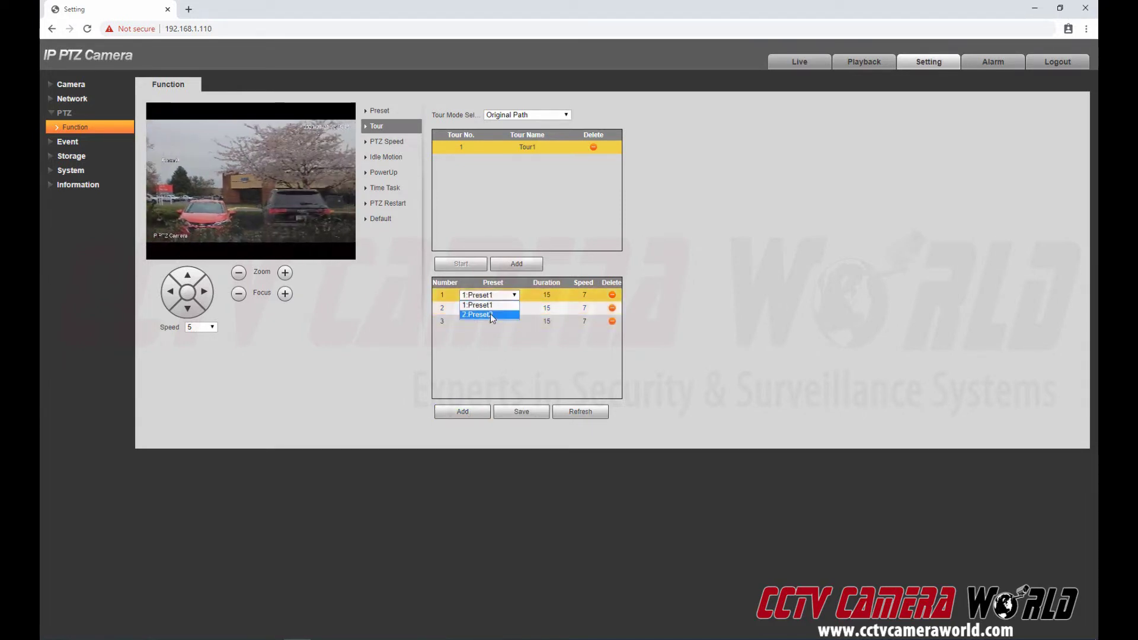
pyautogui.click(491, 315)
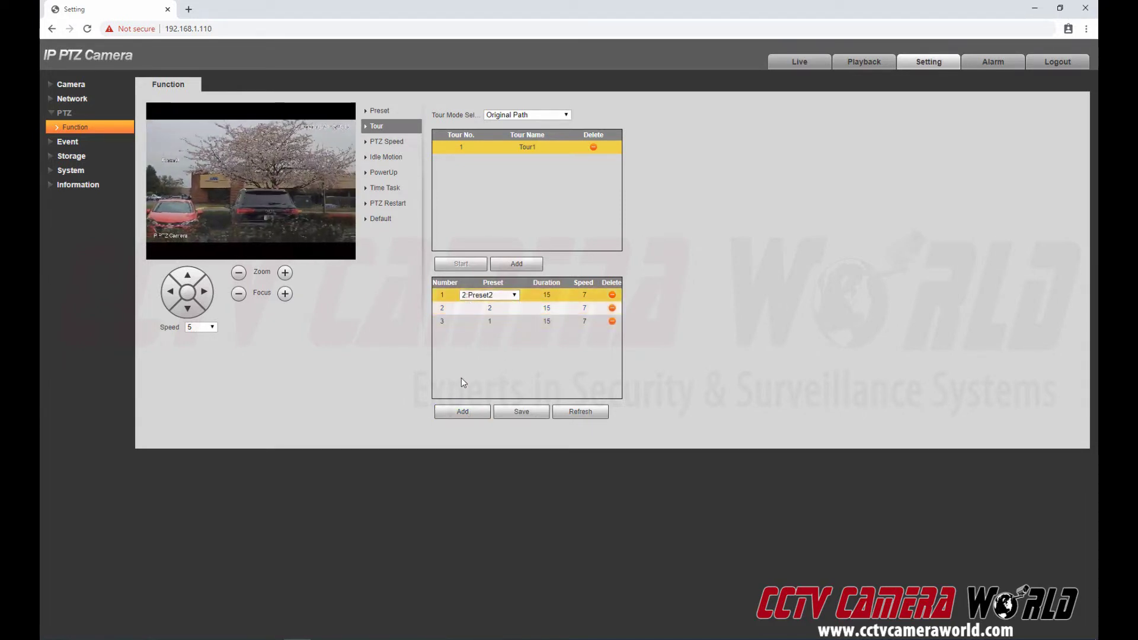
pyautogui.click(492, 309)
pyautogui.click(505, 308)
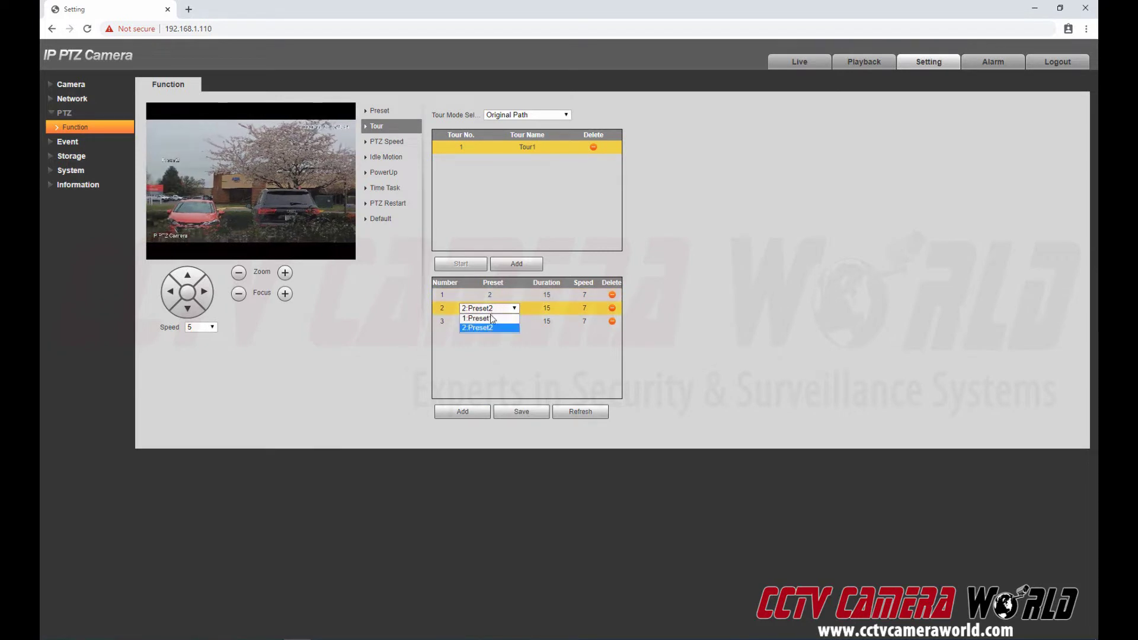
pyautogui.click(490, 318)
pyautogui.click(487, 352)
pyautogui.click(496, 323)
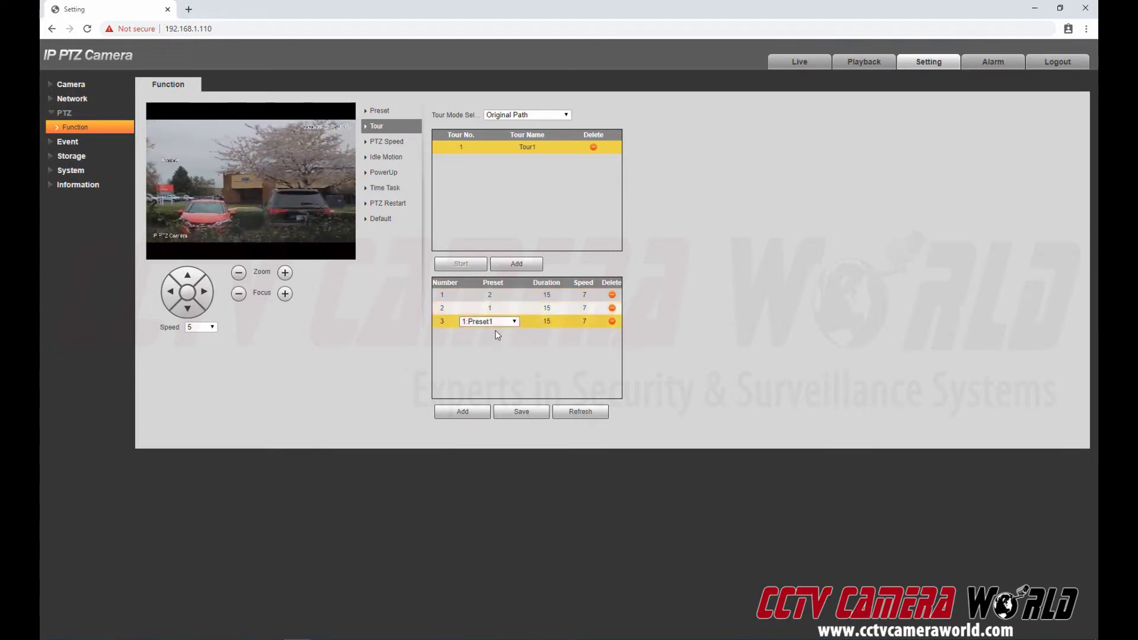
pyautogui.click(488, 335)
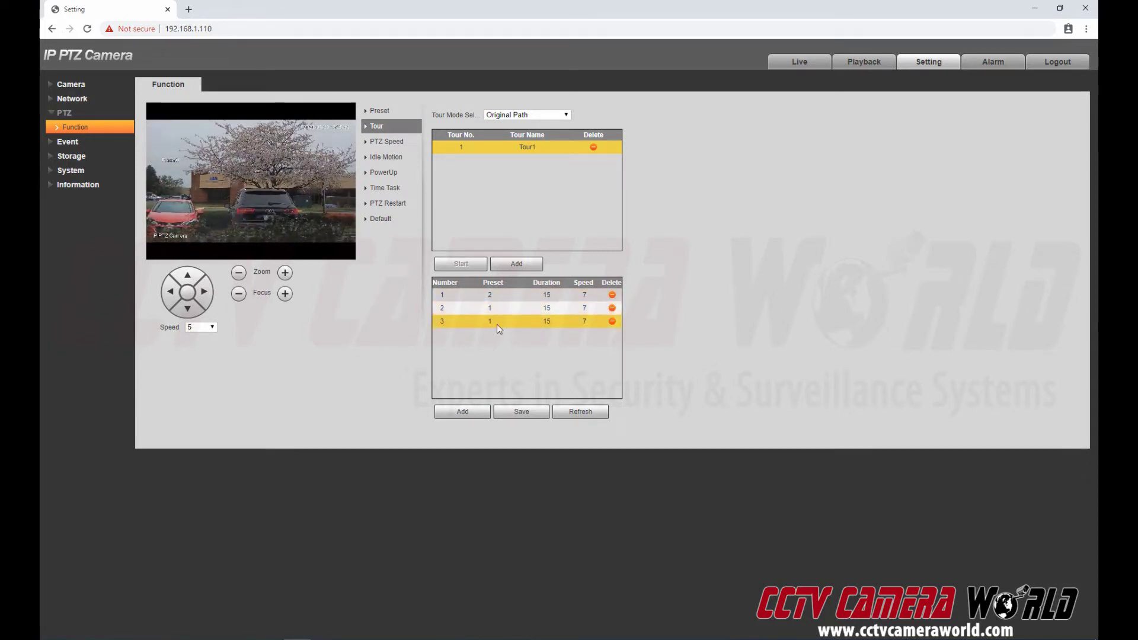
pyautogui.click(498, 325)
pyautogui.click(480, 361)
pyautogui.click(393, 114)
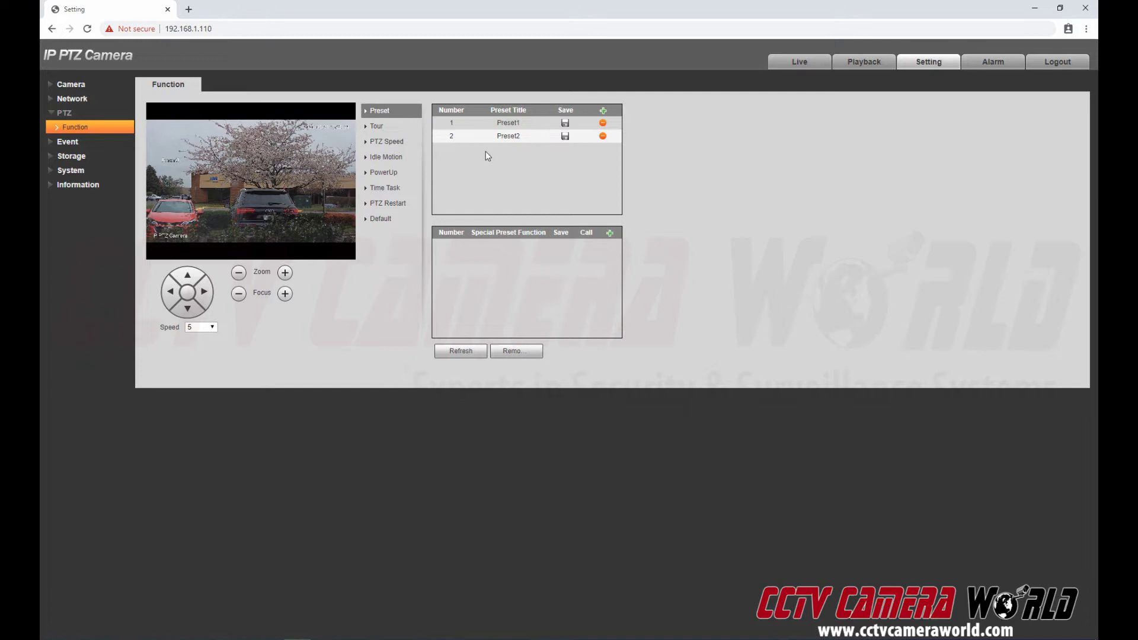
# - Recall Preset2 and Preset1, zoom out to a wide parking-lot view, and store it in Preset3
pyautogui.click(521, 141)
pyautogui.click(457, 141)
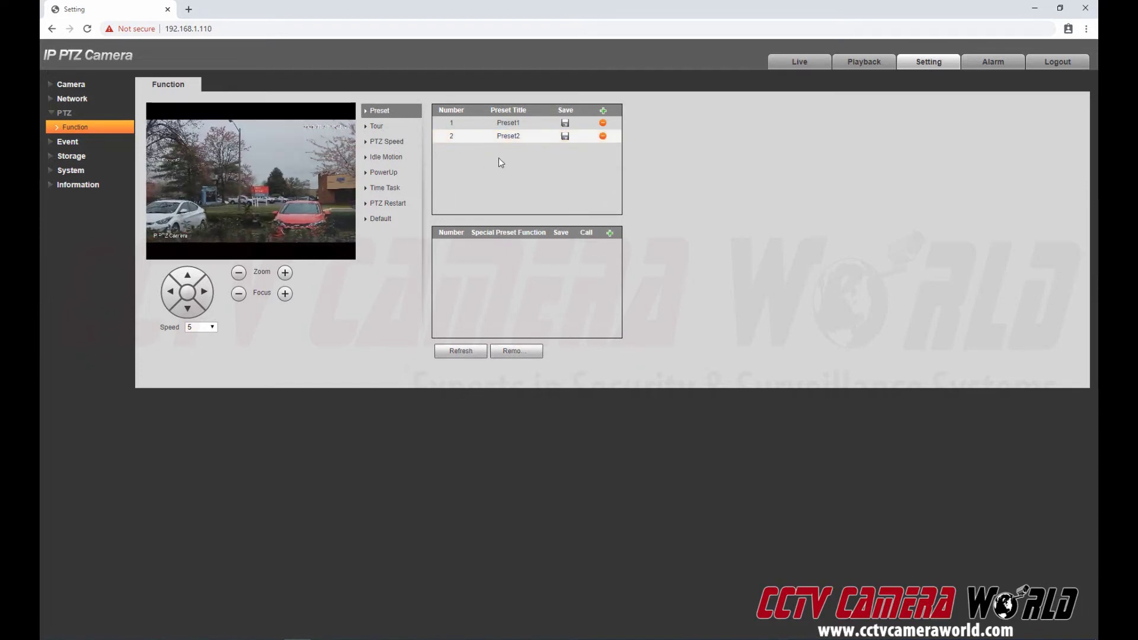
pyautogui.click(492, 123)
pyautogui.click(473, 125)
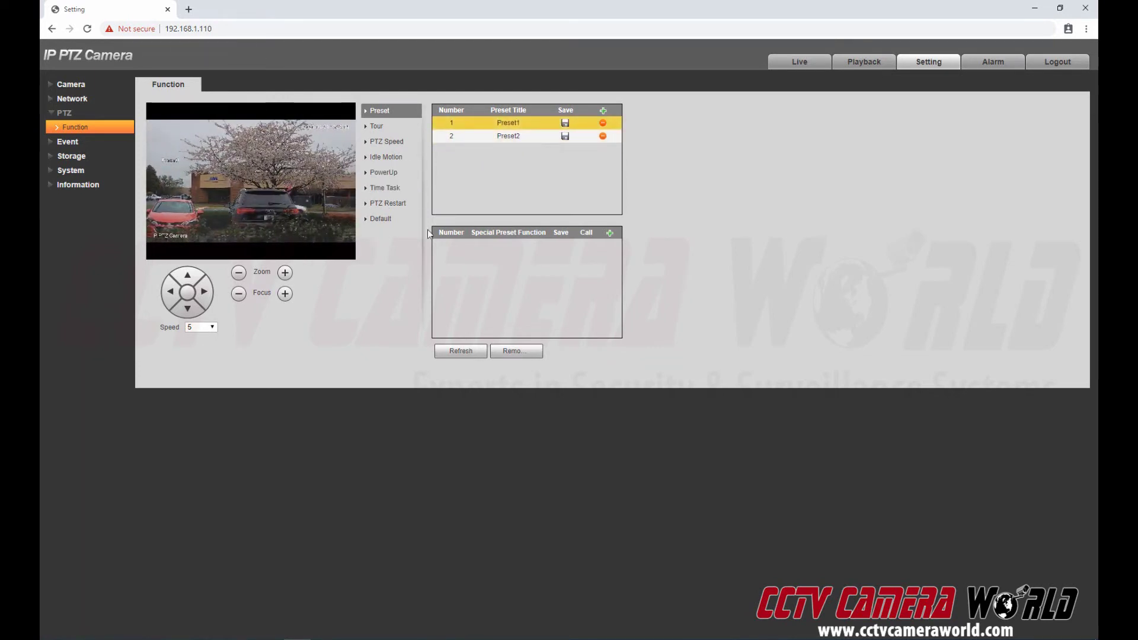
pyautogui.click(238, 273)
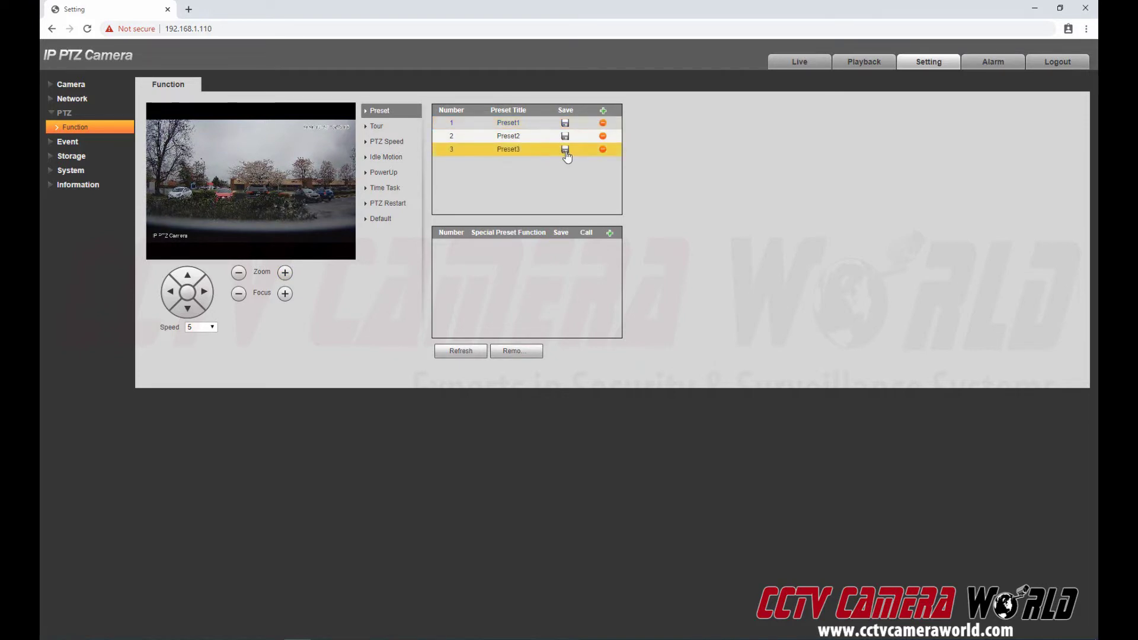
pyautogui.click(564, 149)
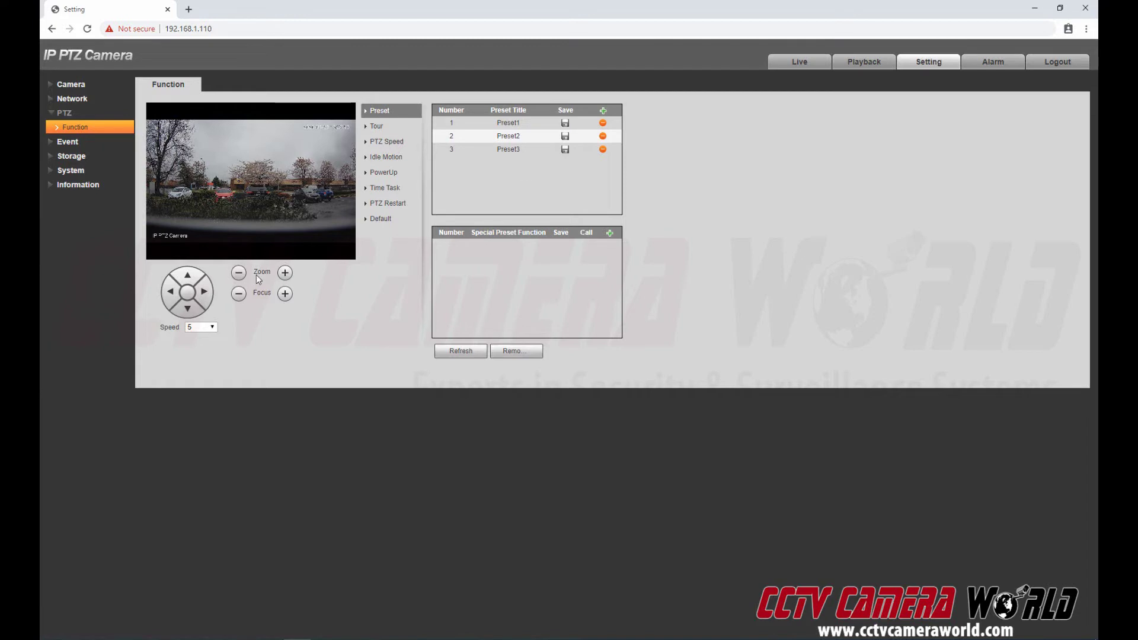
# - Pan right and zoom in on the parked cars and trees, then add and save Preset4
pyautogui.click(200, 294)
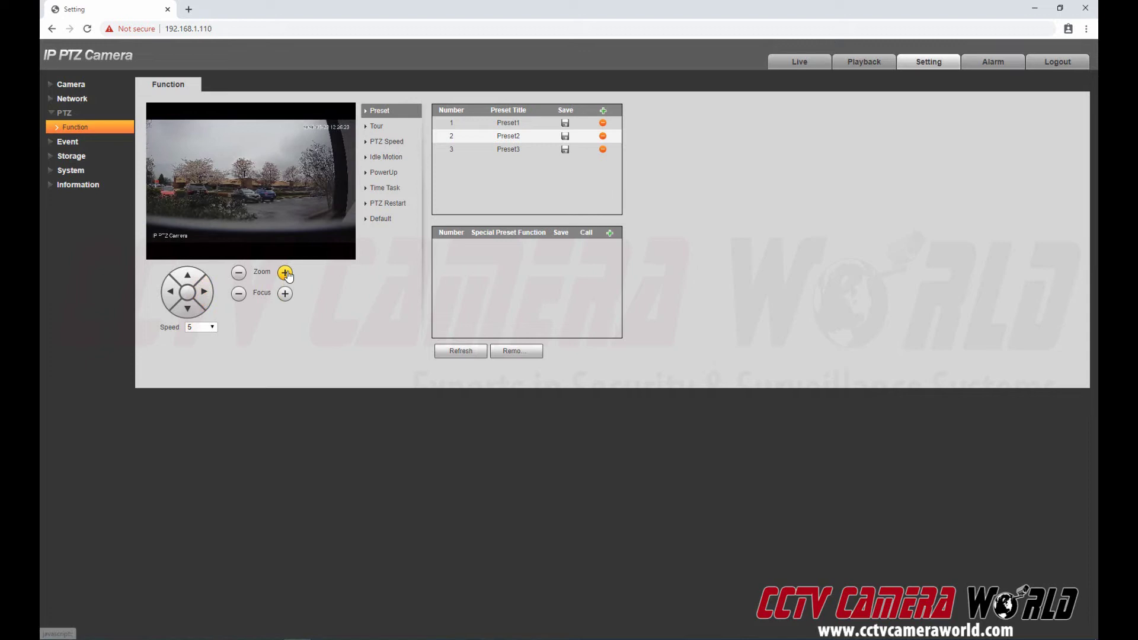
pyautogui.click(285, 274)
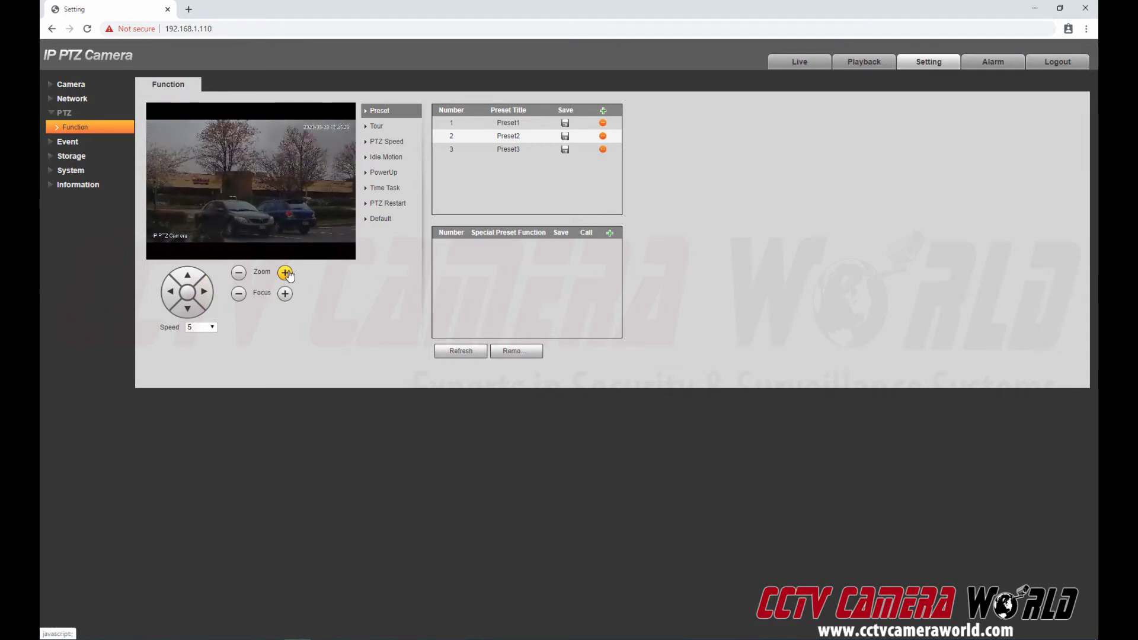
pyautogui.click(482, 352)
pyautogui.click(605, 111)
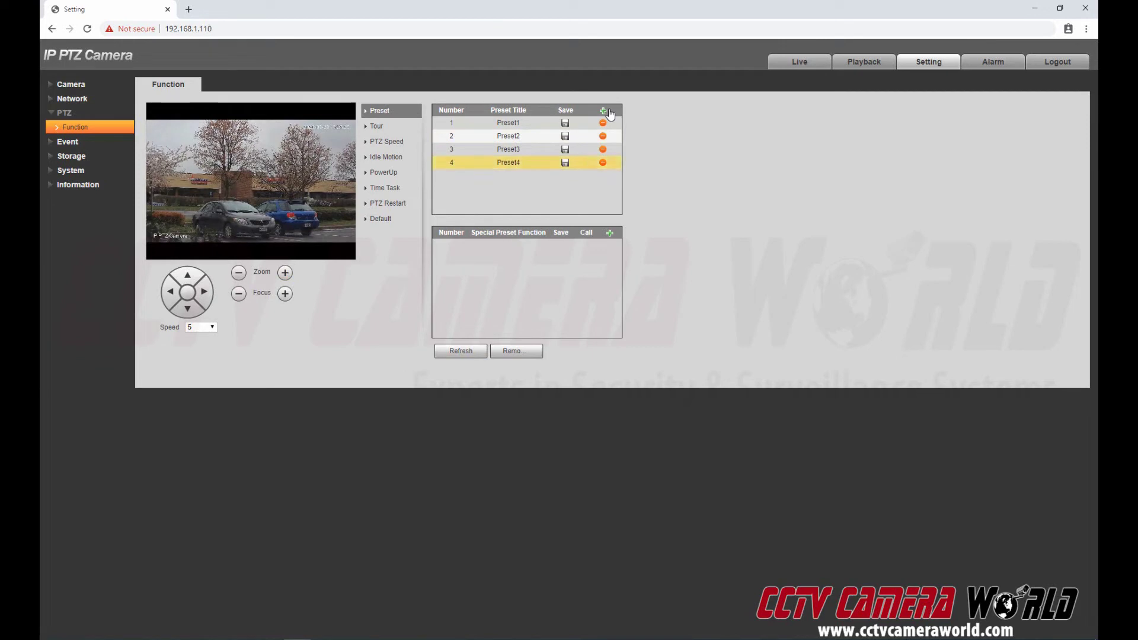
pyautogui.click(565, 164)
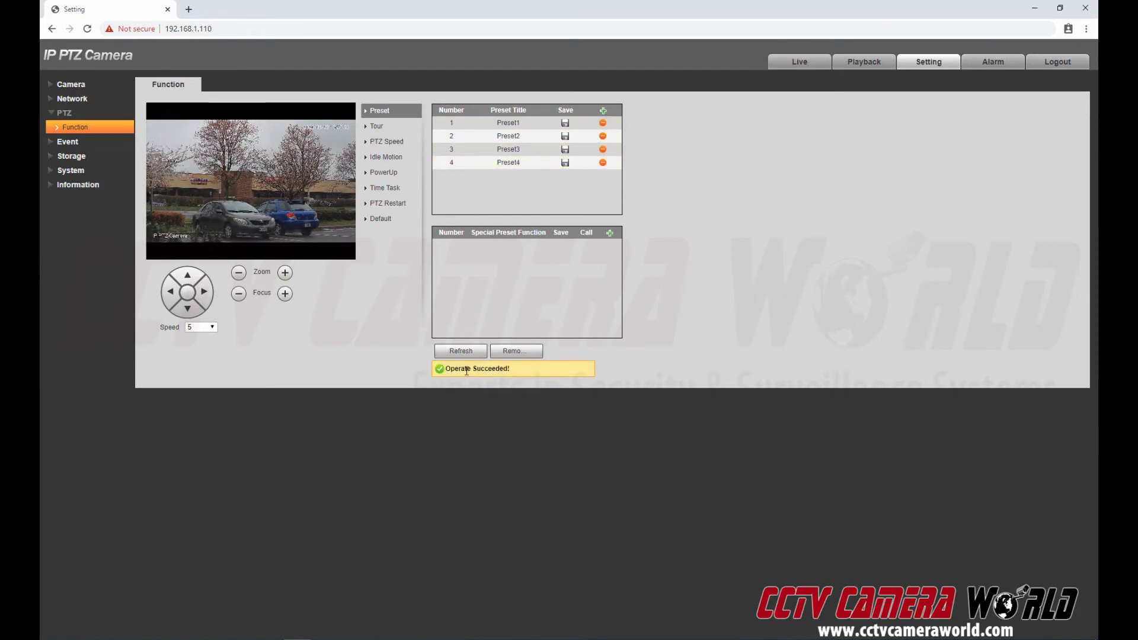
# - Open the tour settings showing Tour1
pyautogui.click(377, 126)
pyautogui.click(380, 111)
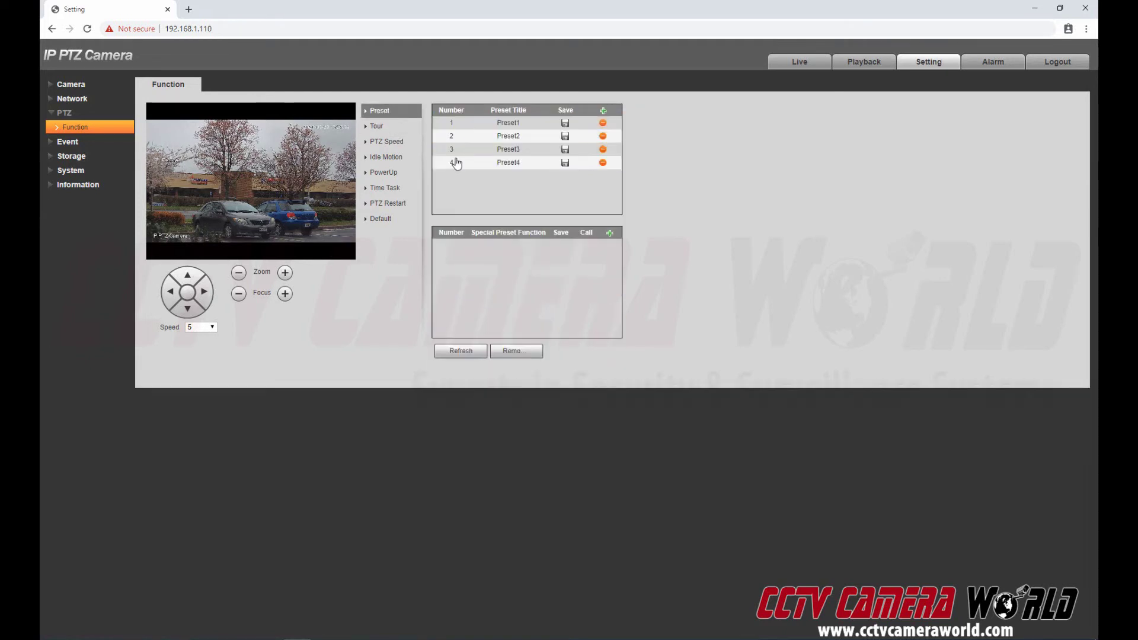
pyautogui.click(377, 126)
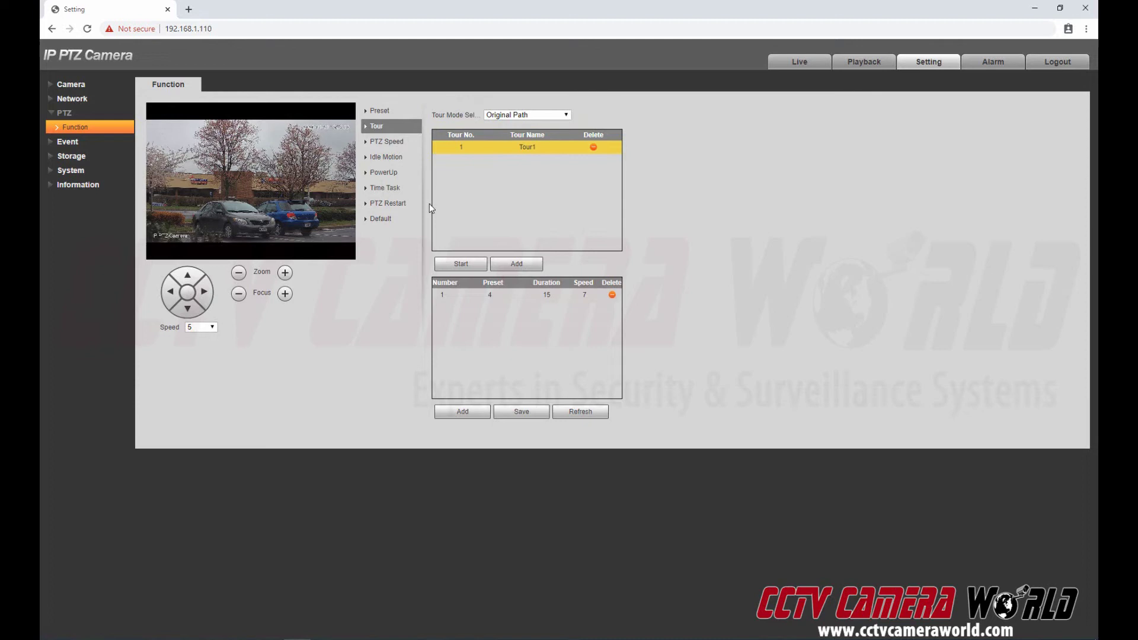
# - Add the first two Tour1 stops, assigning them Preset1 and Preset2
pyautogui.click(509, 266)
pyautogui.click(489, 296)
pyautogui.click(489, 295)
pyautogui.click(470, 413)
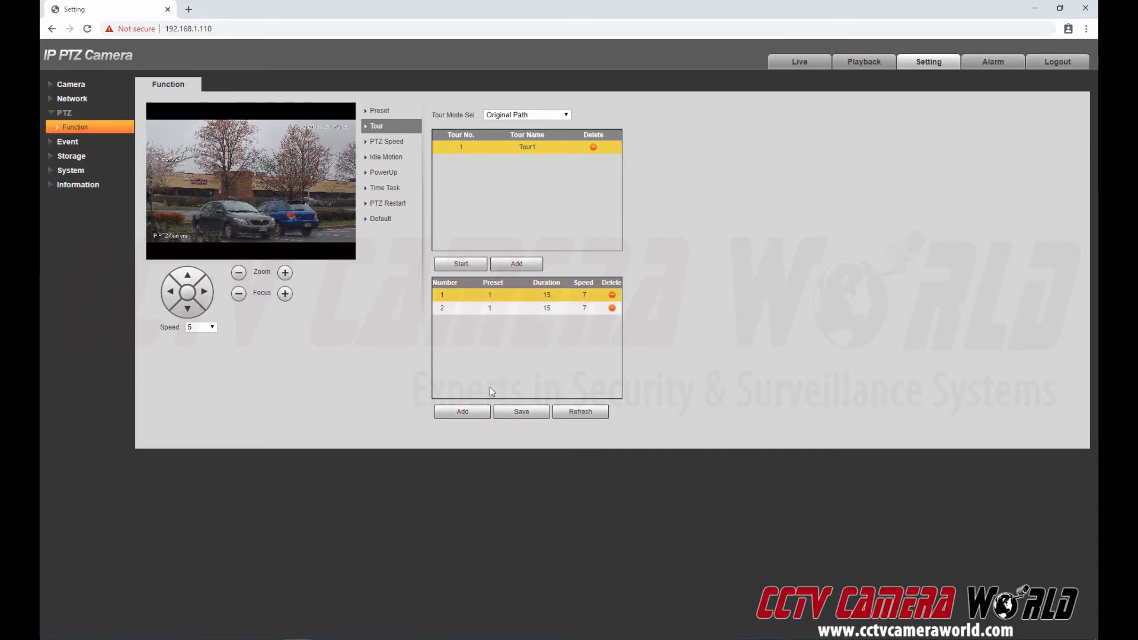
pyautogui.click(495, 309)
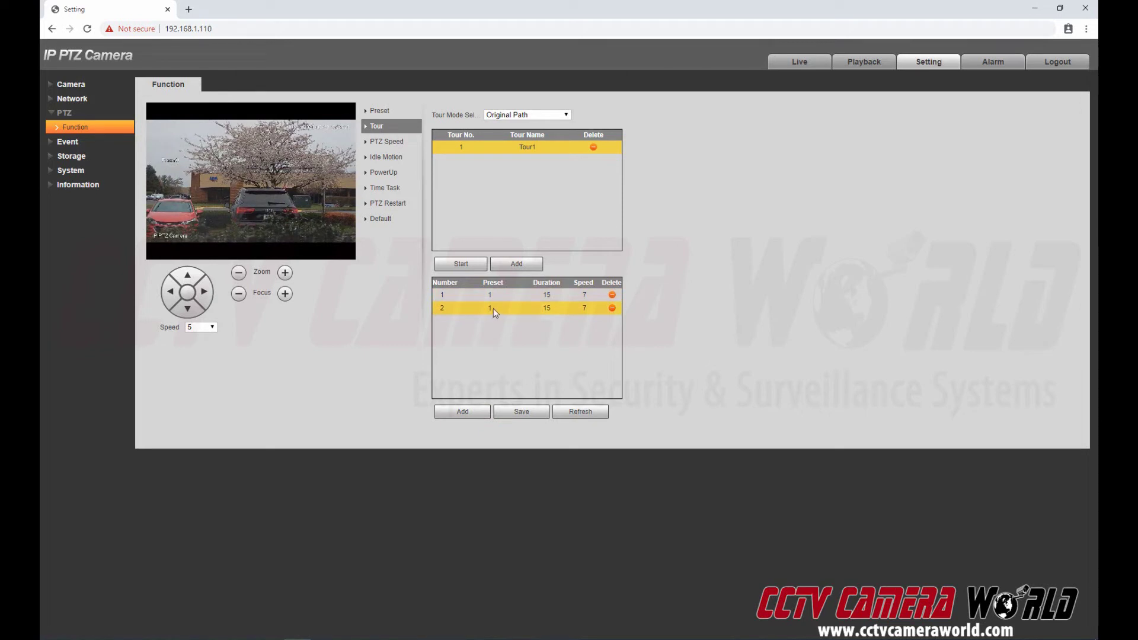
pyautogui.click(503, 309)
pyautogui.click(498, 309)
pyautogui.click(490, 323)
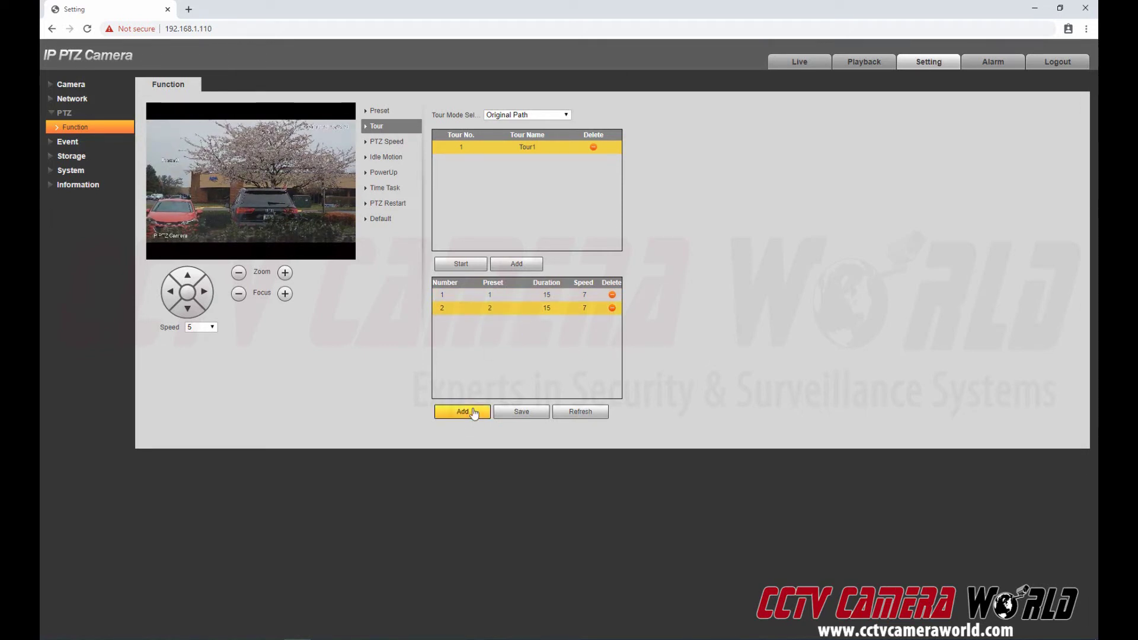
# - Add third and fourth stops set to Preset3 and Preset4, then save the tour
pyautogui.click(474, 413)
pyautogui.click(487, 321)
pyautogui.click(490, 320)
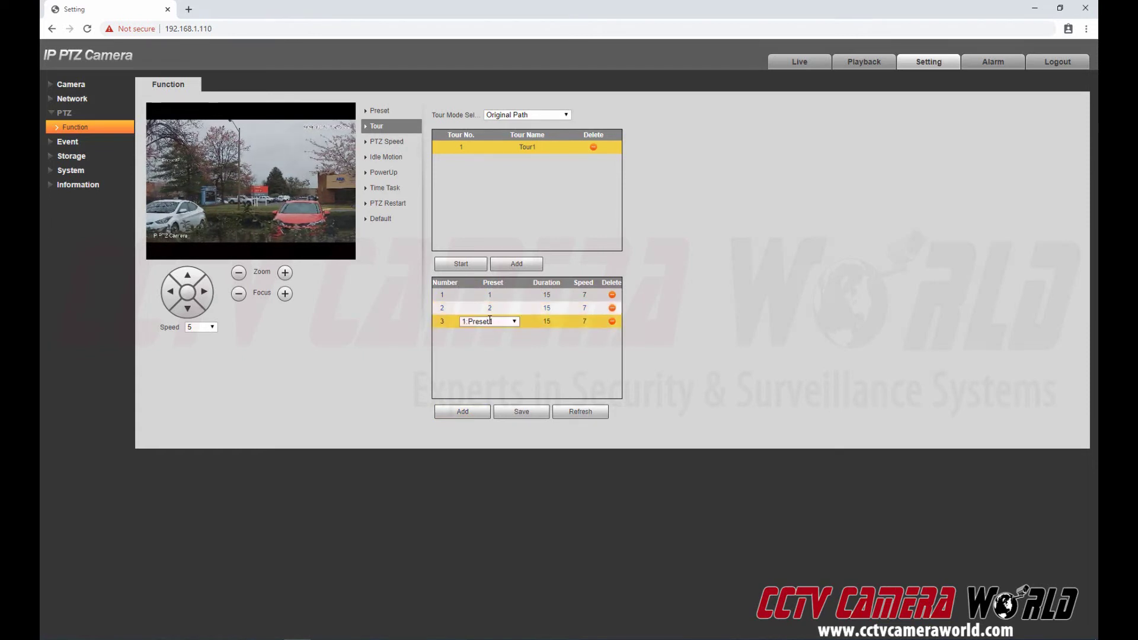
pyautogui.click(489, 321)
pyautogui.click(481, 349)
pyautogui.click(469, 413)
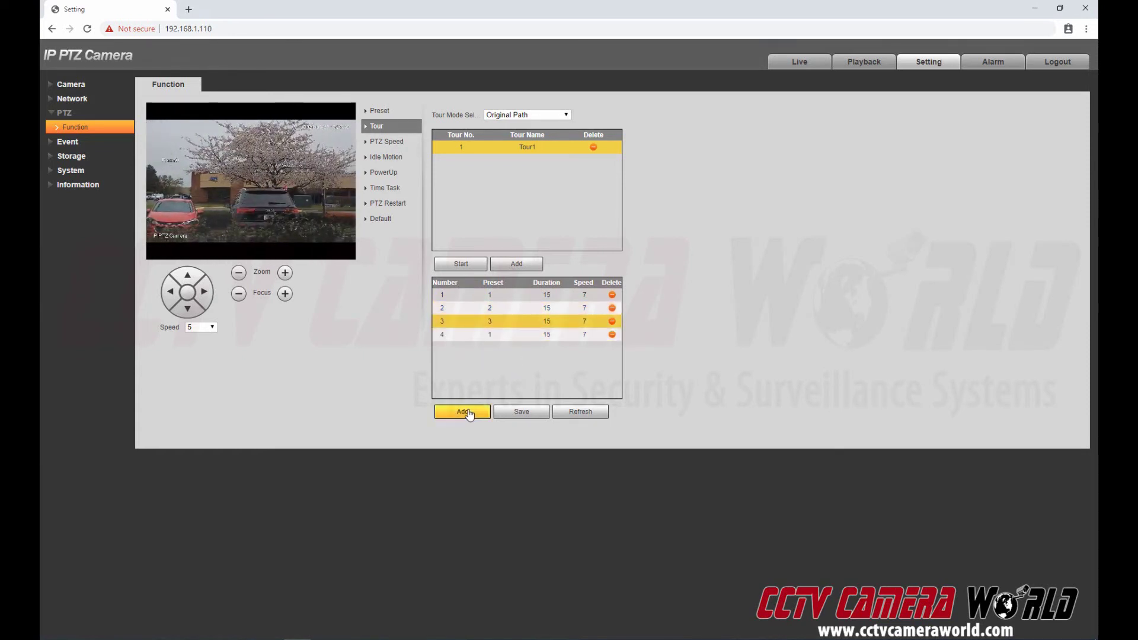
pyautogui.click(491, 336)
pyautogui.click(494, 334)
pyautogui.click(494, 335)
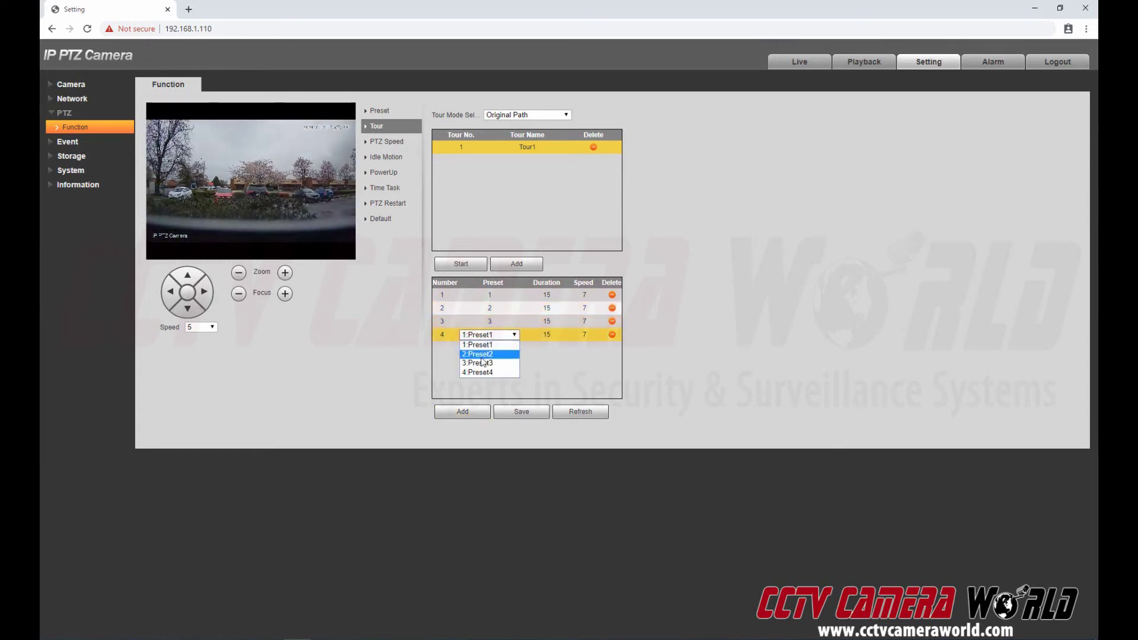
pyautogui.click(477, 372)
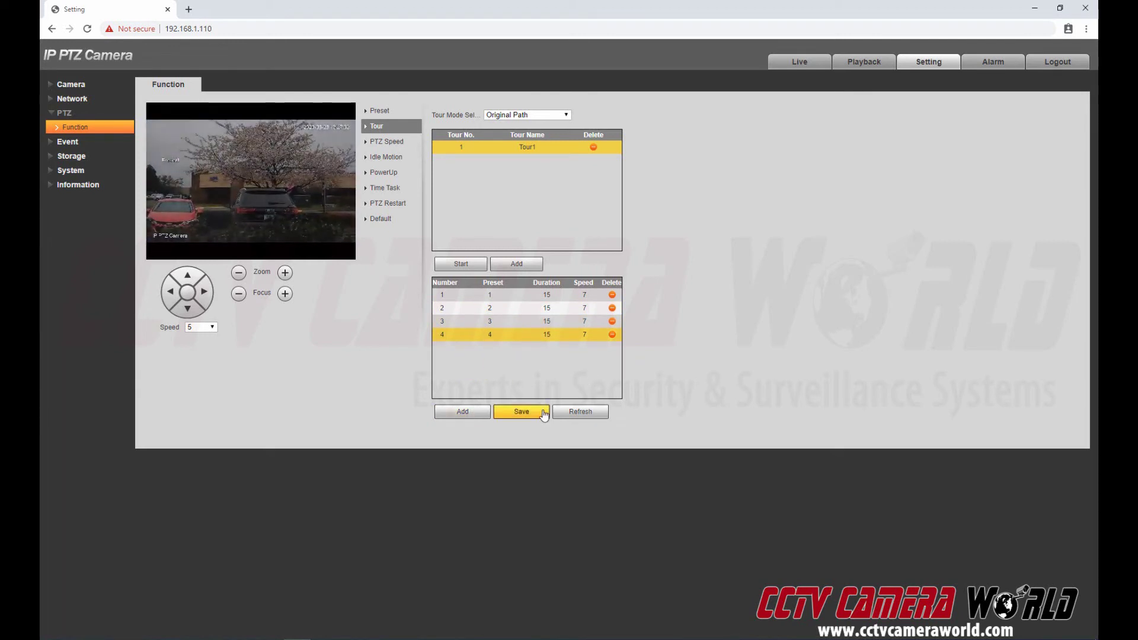
pyautogui.click(523, 415)
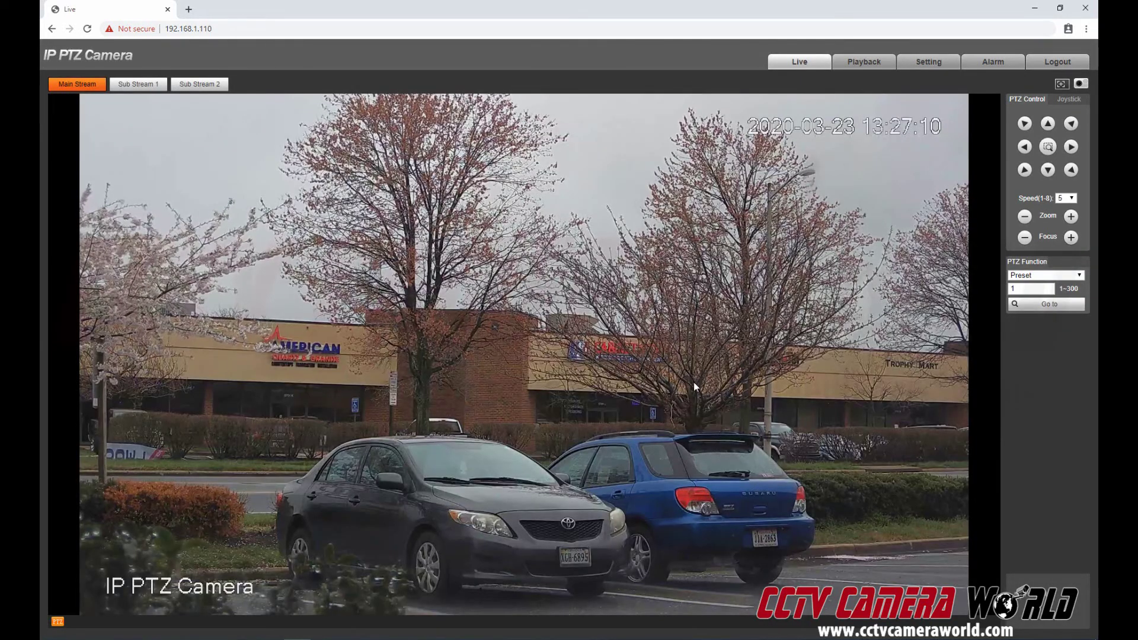
# - Send the live camera to preset 2, then to preset 1
pyautogui.doubleClick(1031, 289)
pyautogui.write('2')
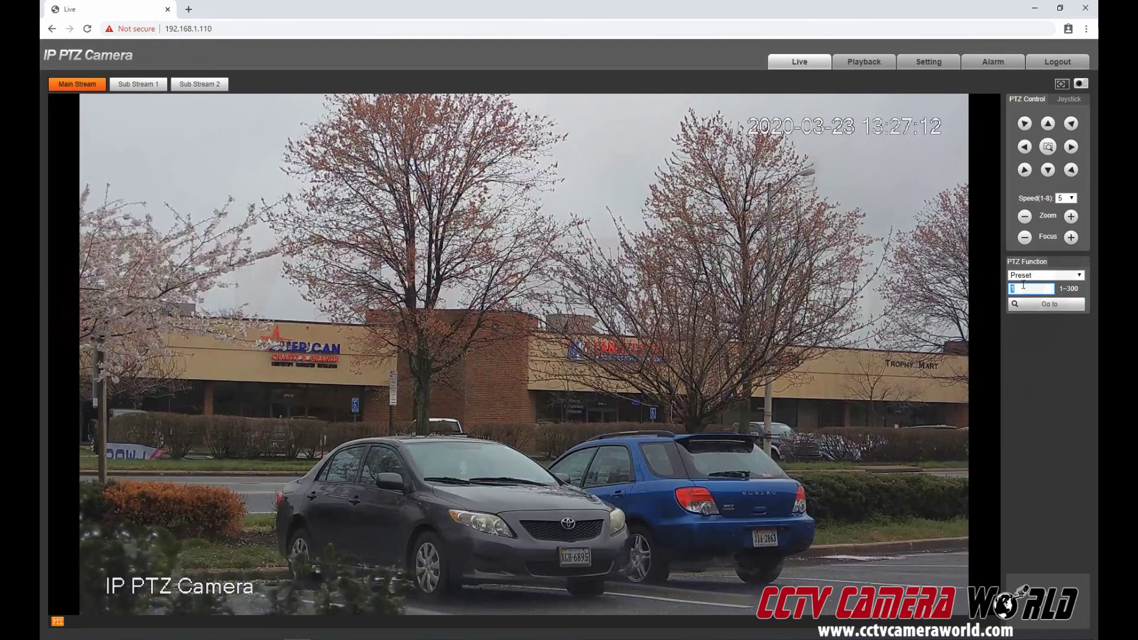
pyautogui.click(1017, 304)
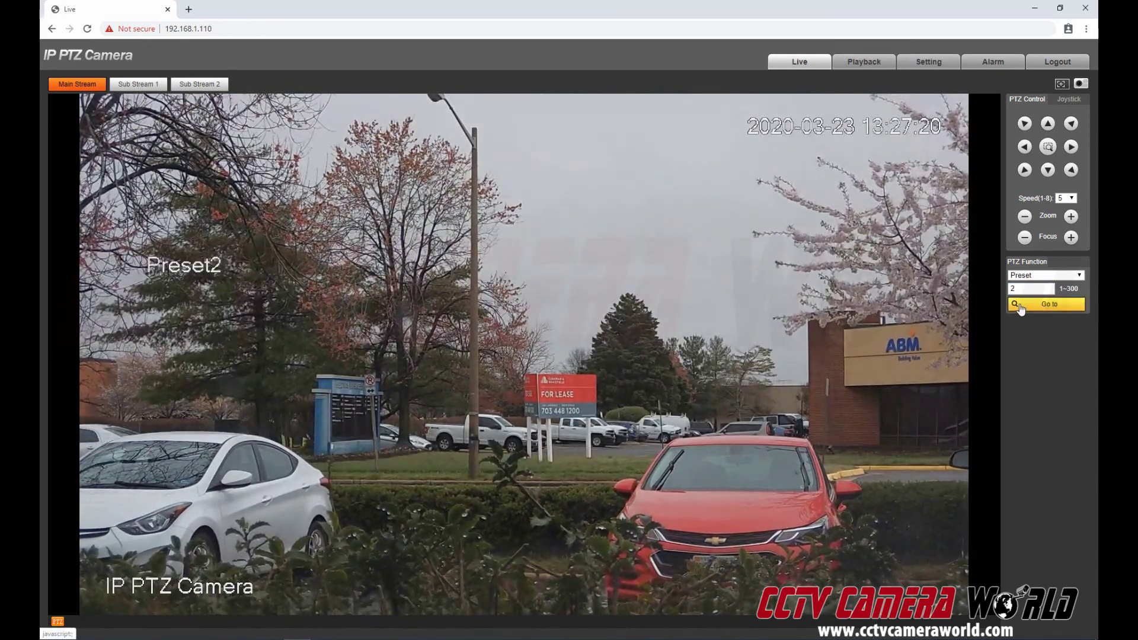
pyautogui.press('BackSpace')
pyautogui.write('1')
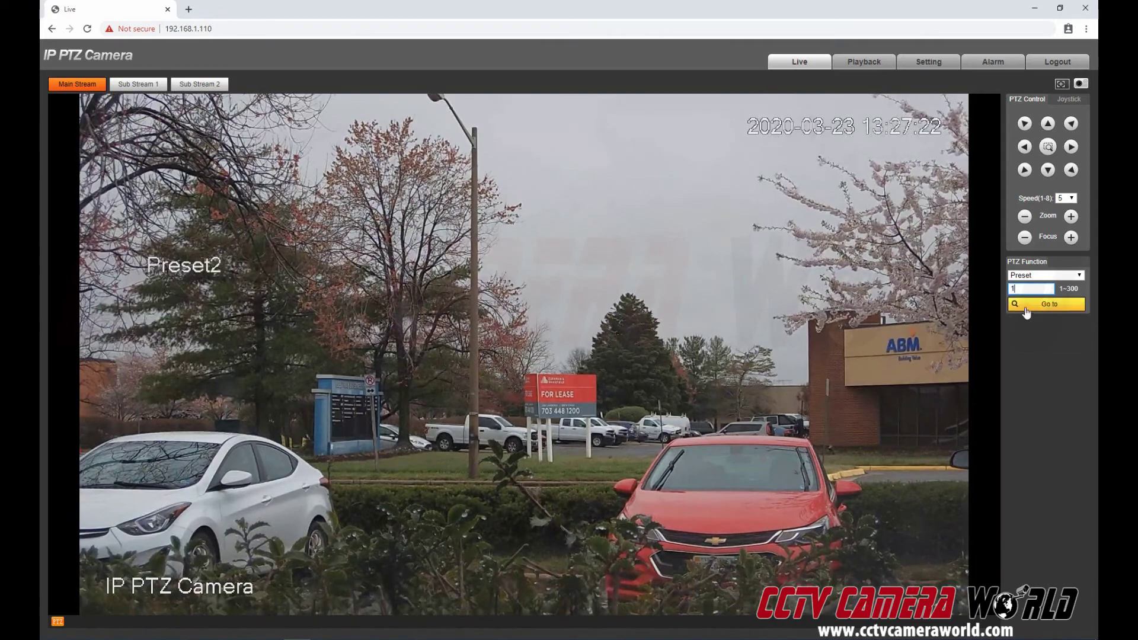
pyautogui.click(1024, 311)
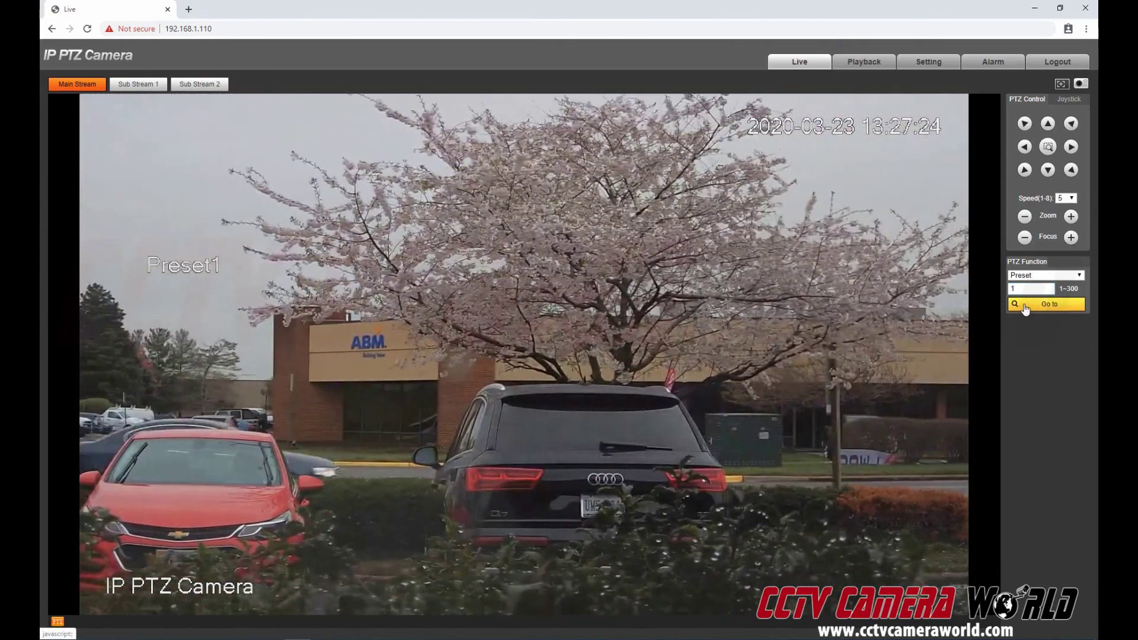
# - Send the live camera to preset 3, then to preset 4
pyautogui.click(1031, 289)
pyautogui.press('BackSpace')
pyautogui.write('3')
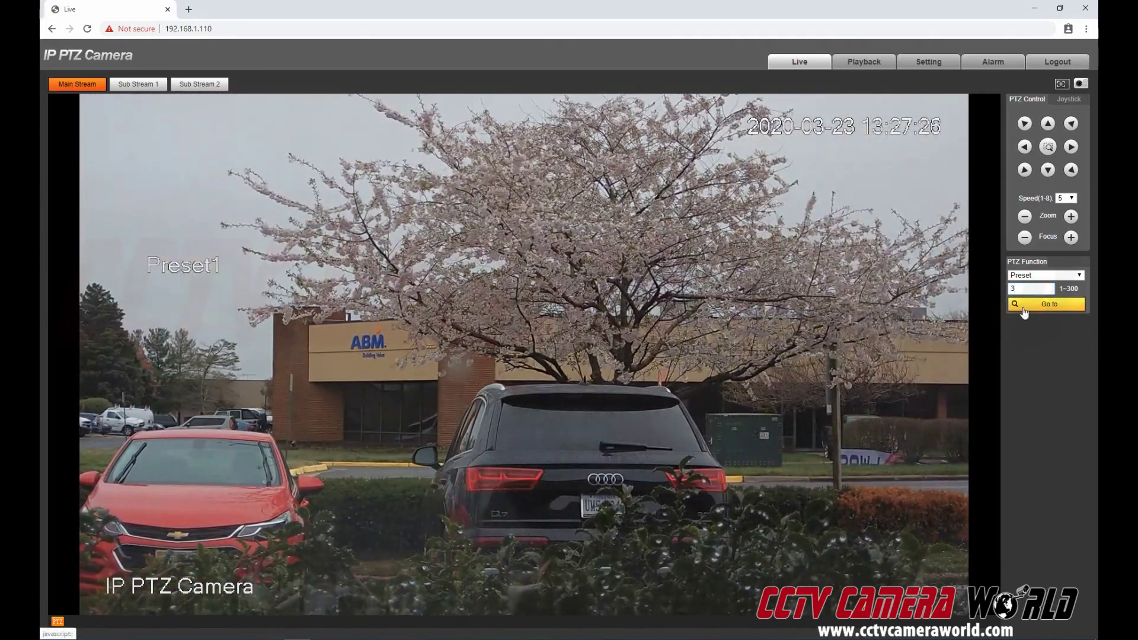
pyautogui.click(1024, 304)
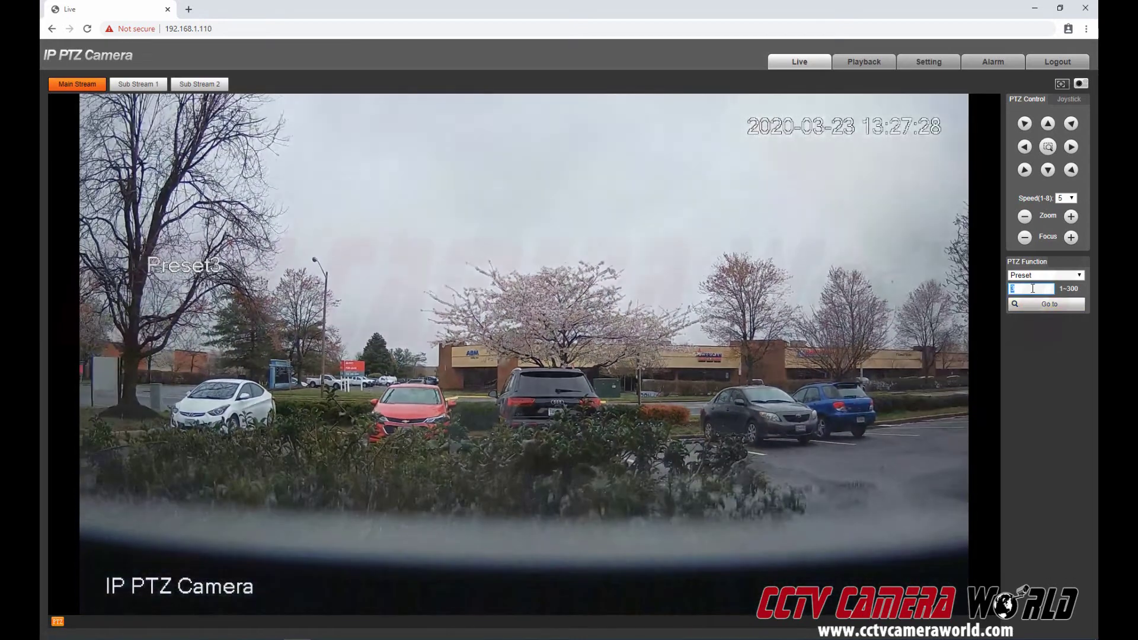
pyautogui.doubleClick(1030, 288)
pyautogui.write('4')
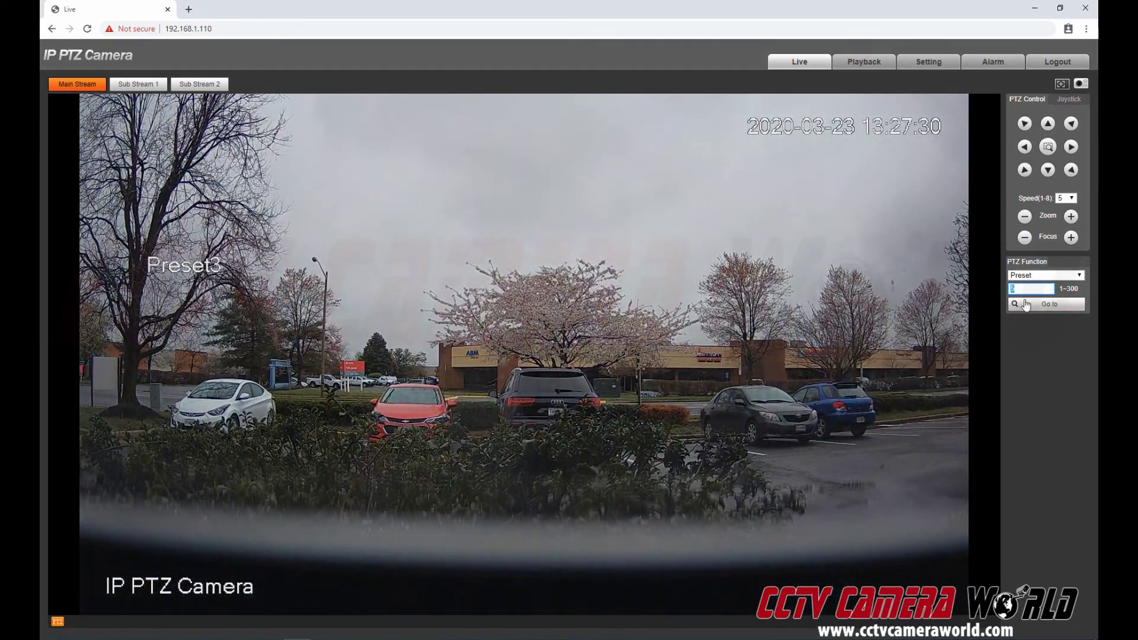
pyautogui.click(1026, 306)
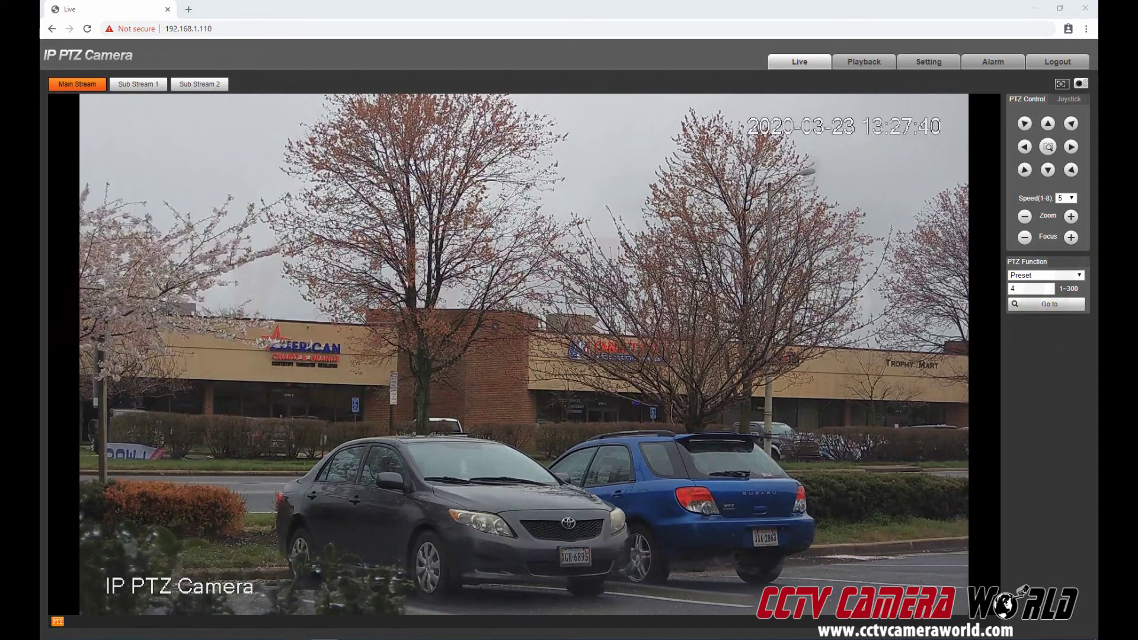
# - Switch the PTZ function to Tour and start tour number 1
pyautogui.click(1080, 275)
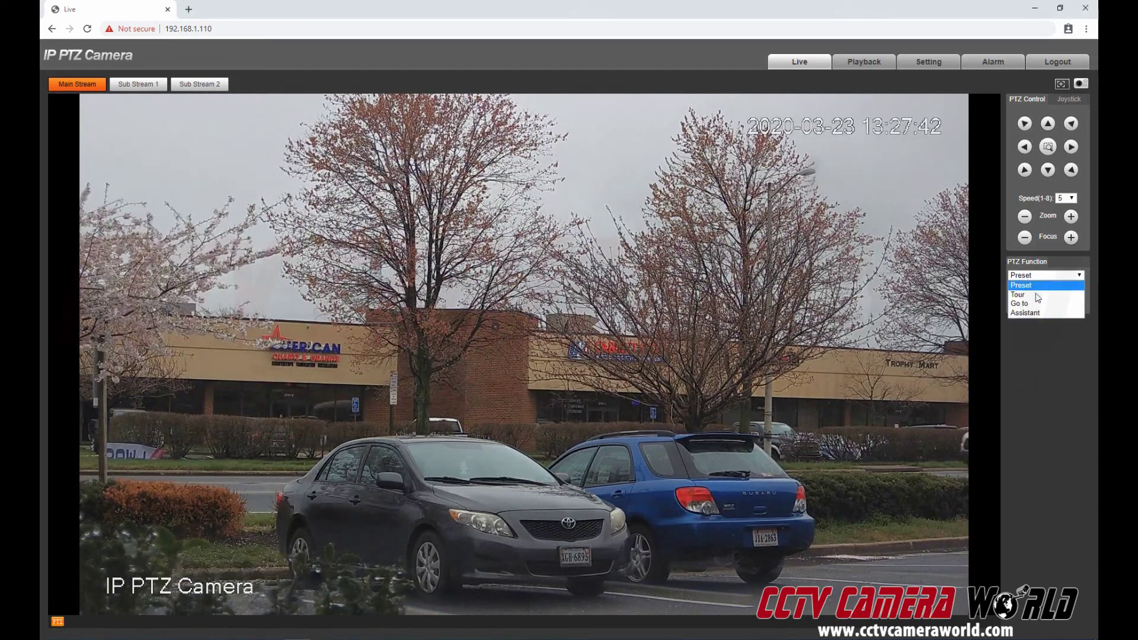
pyautogui.click(1037, 293)
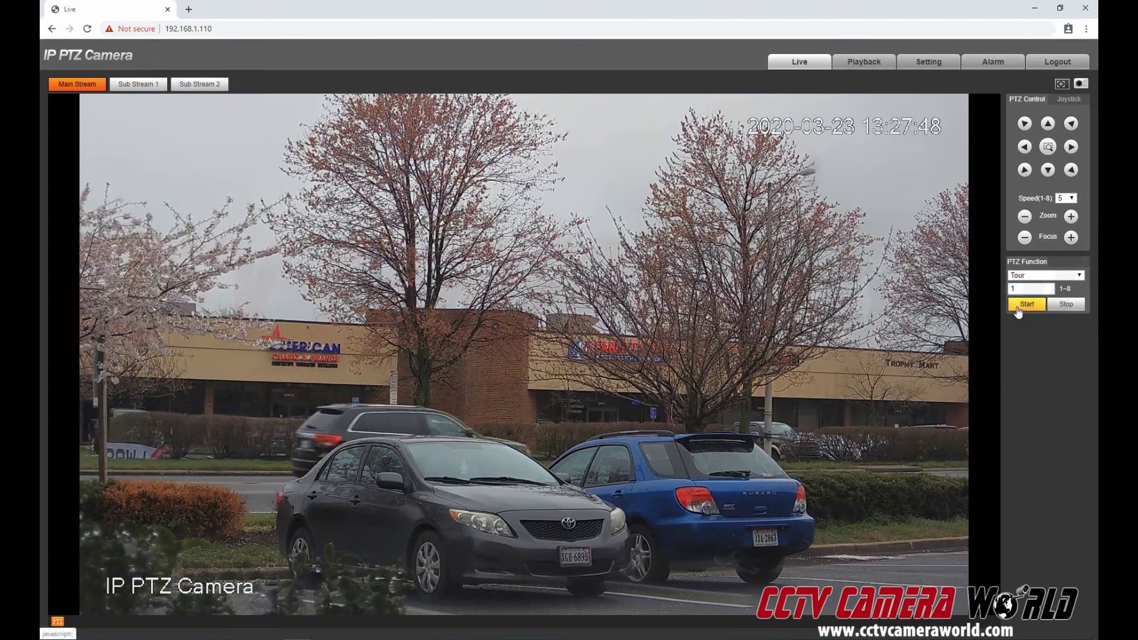
pyautogui.click(1027, 304)
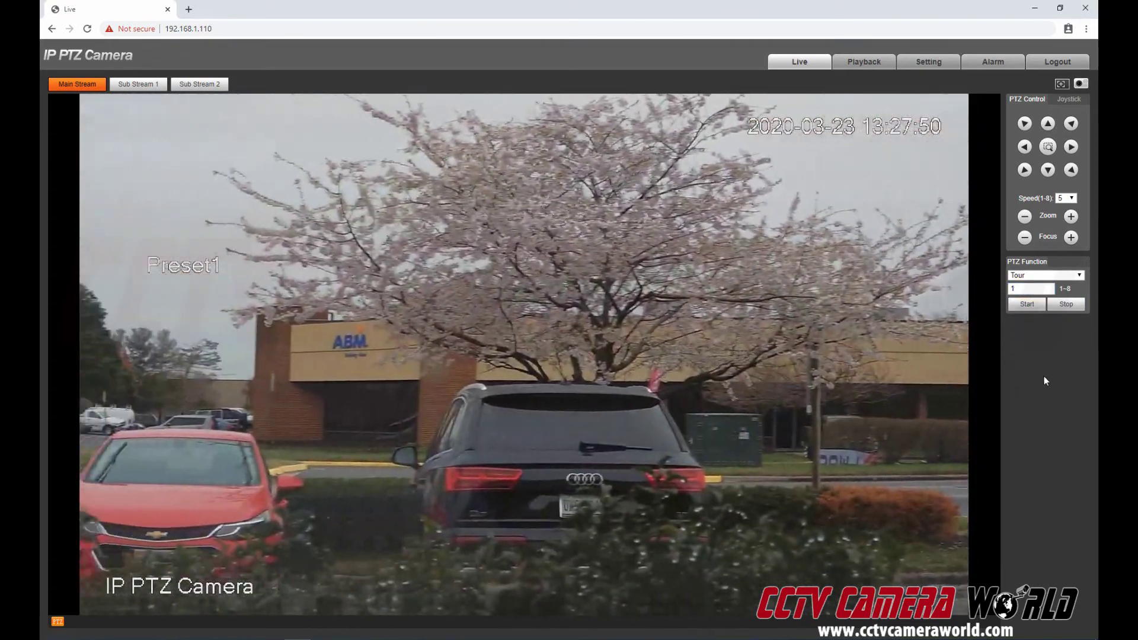